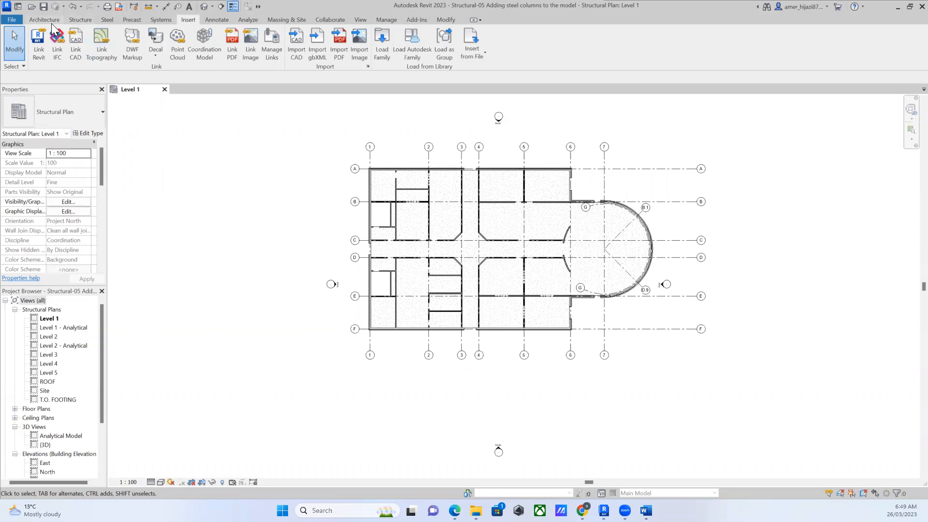
# Start placing a vertical UC305x305x97 structural column and preview it at grid intersection A-1.
pyautogui.click(79, 18)
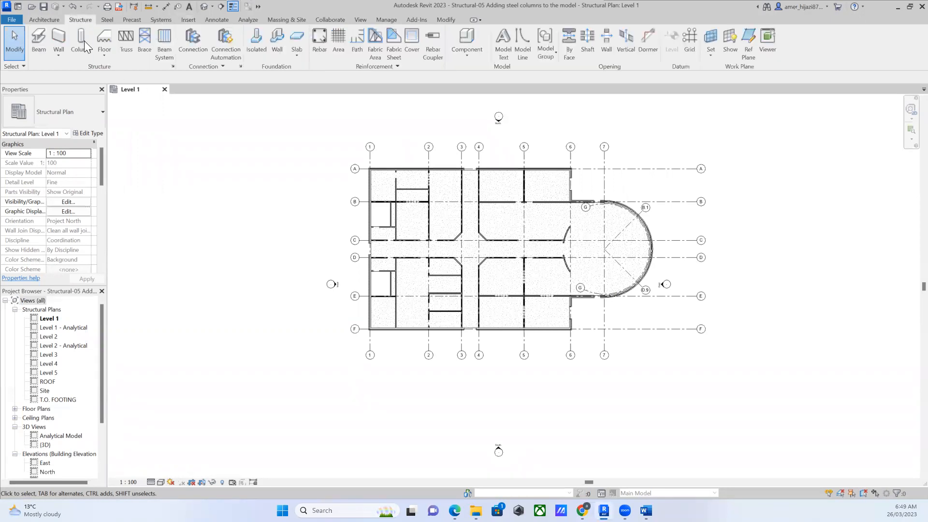
pyautogui.click(53, 19)
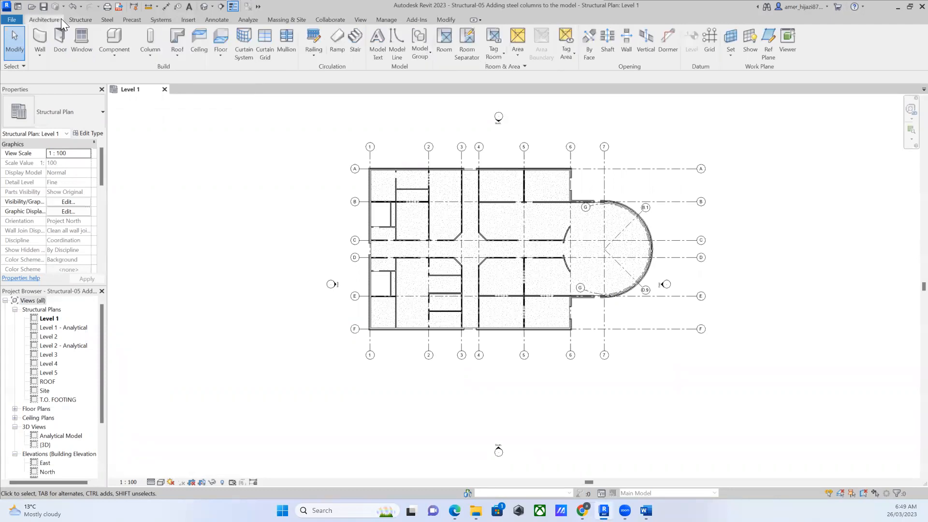
pyautogui.click(150, 56)
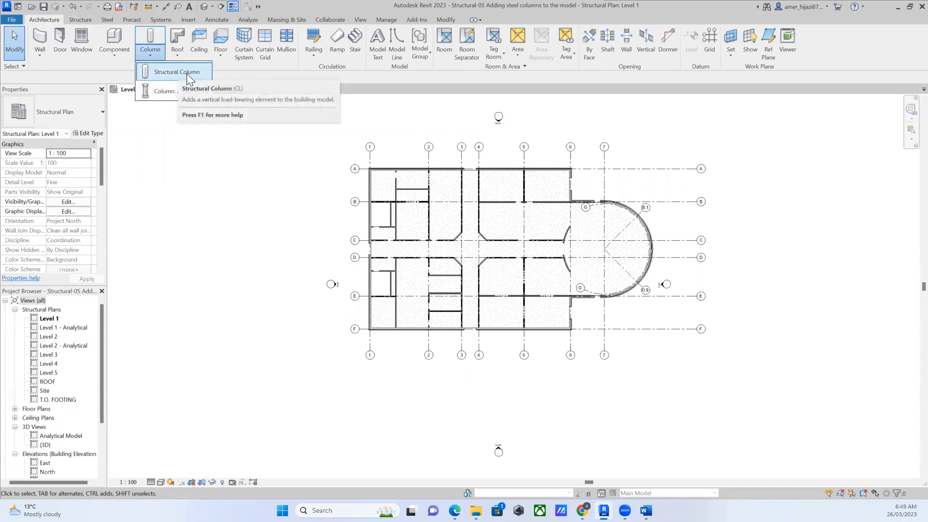
pyautogui.click(78, 20)
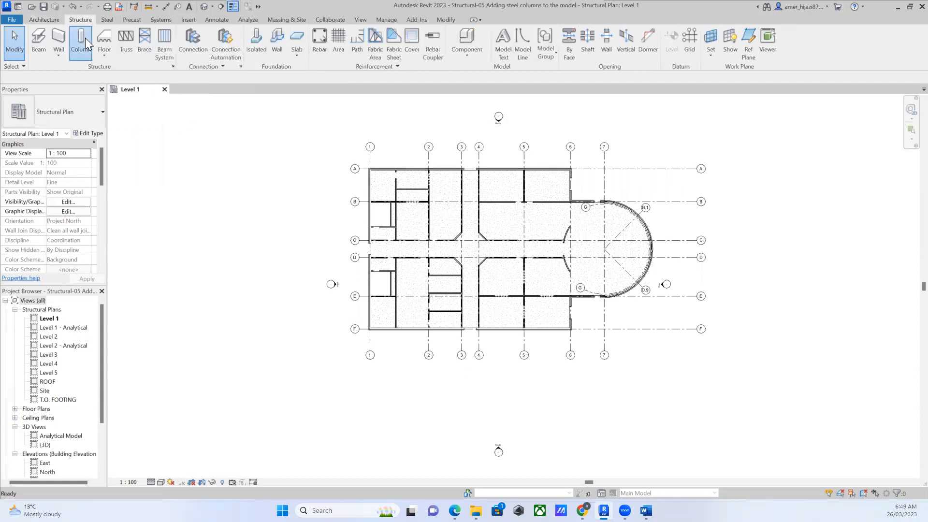
pyautogui.click(81, 39)
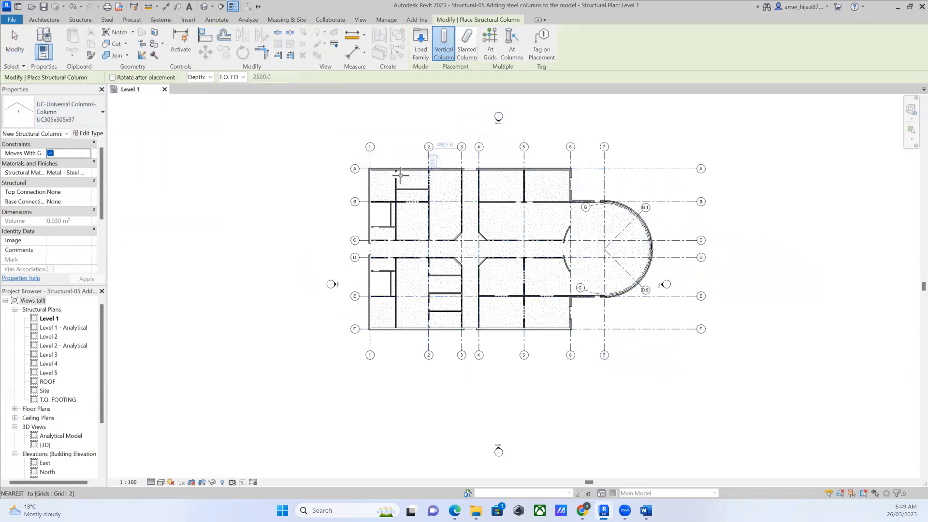
pyautogui.scroll(1, 371, 168)
pyautogui.scroll(2, 371, 167)
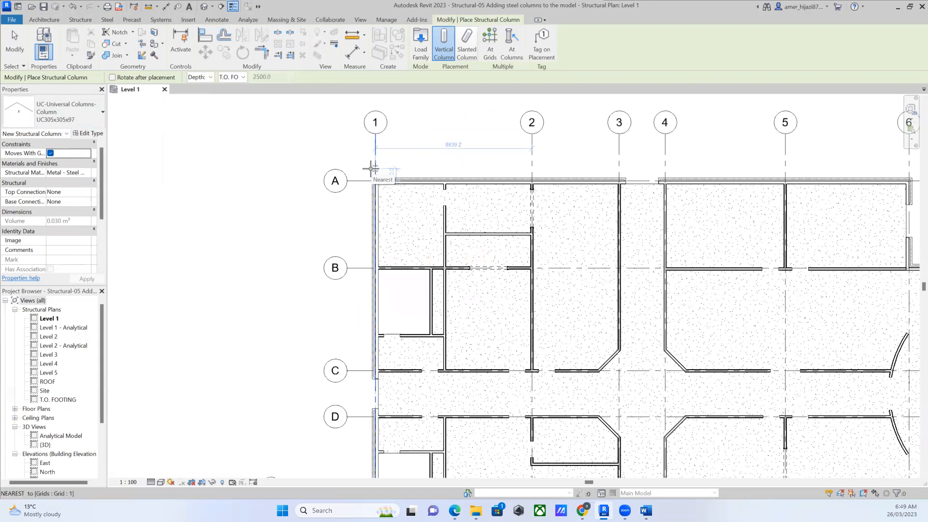
pyautogui.scroll(-1, 372, 172)
pyautogui.scroll(3, 374, 177)
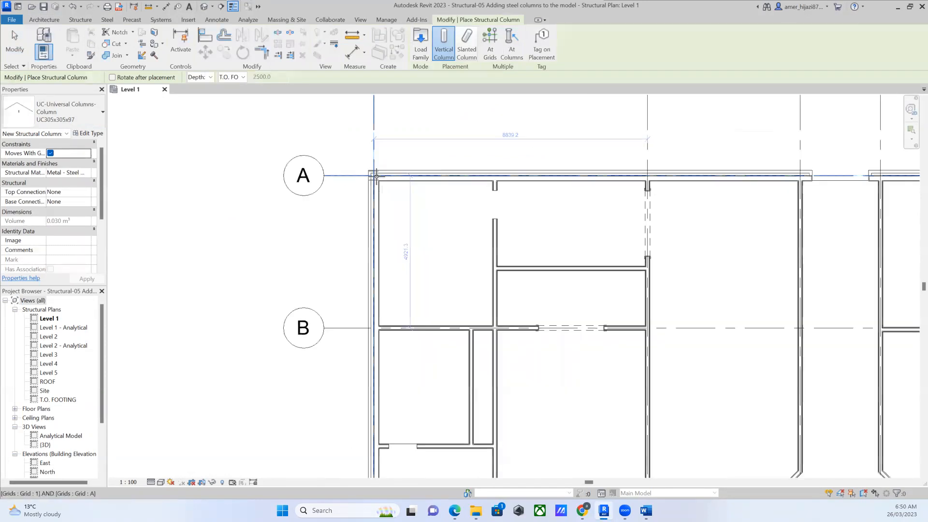
pyautogui.scroll(-3, 376, 174)
pyautogui.scroll(-2, 376, 168)
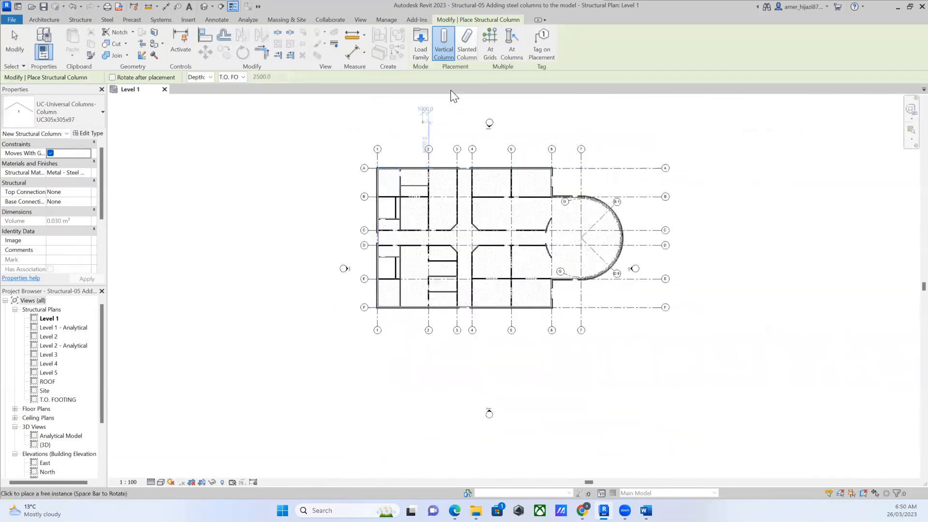
pyautogui.click(489, 51)
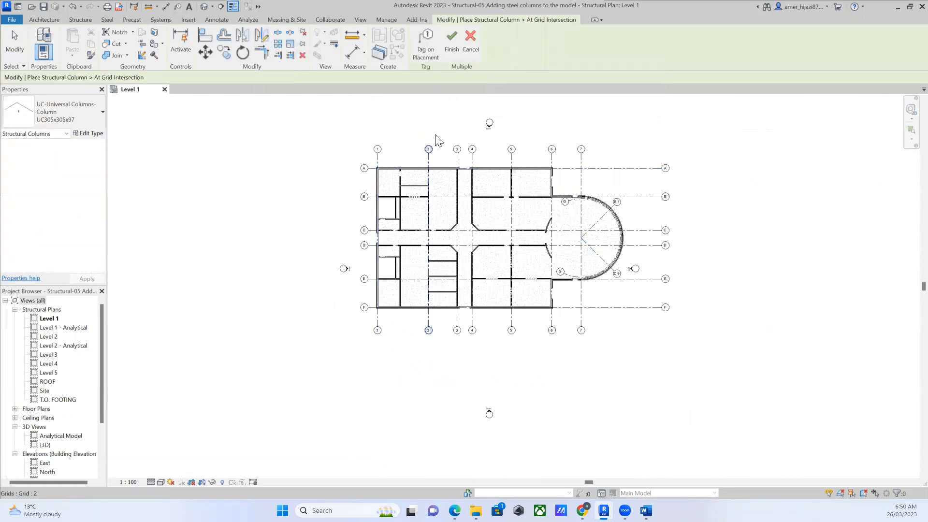
pyautogui.click(88, 111)
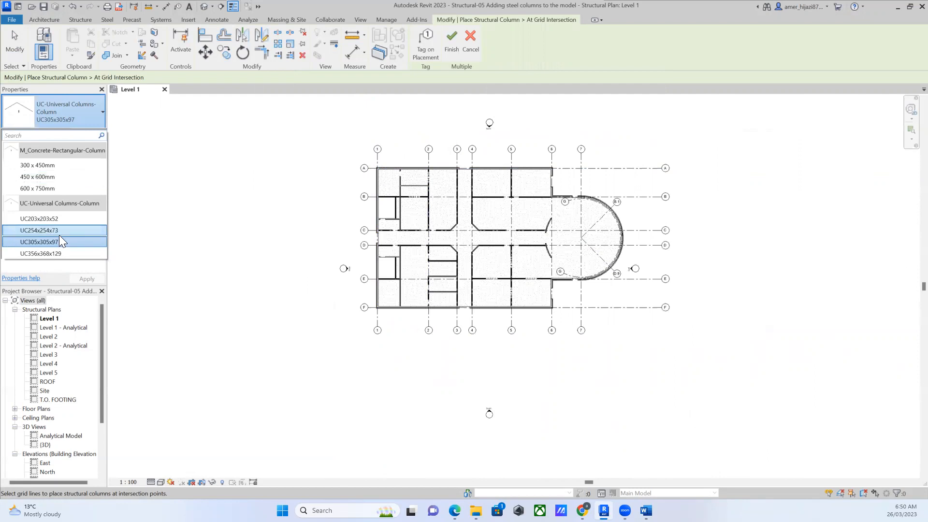
pyautogui.click(470, 43)
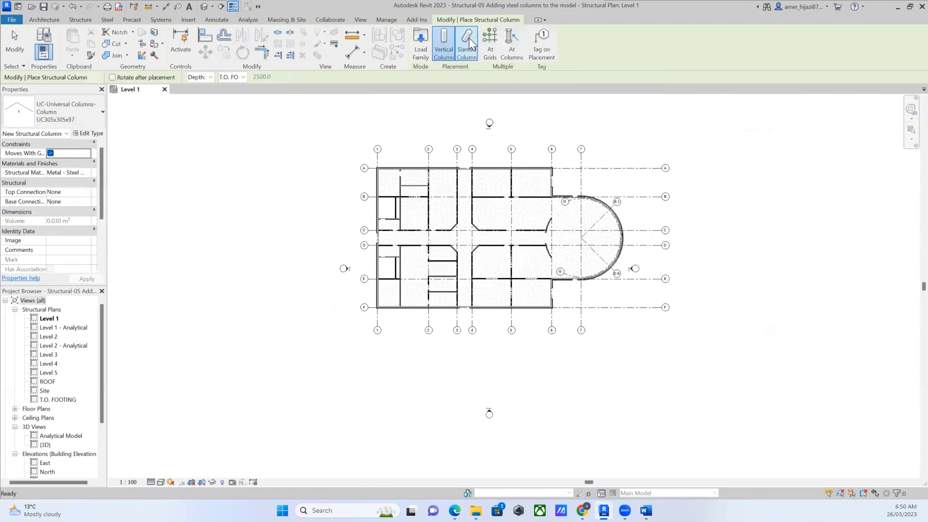
# Open the Autodesk family library and browse to the steel families under Structural Columns.
pyautogui.click(192, 17)
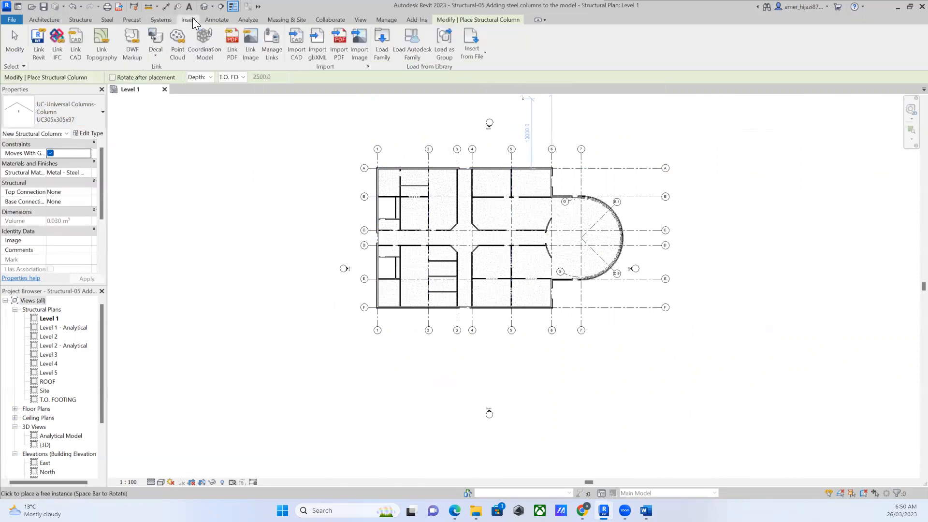
pyautogui.click(418, 58)
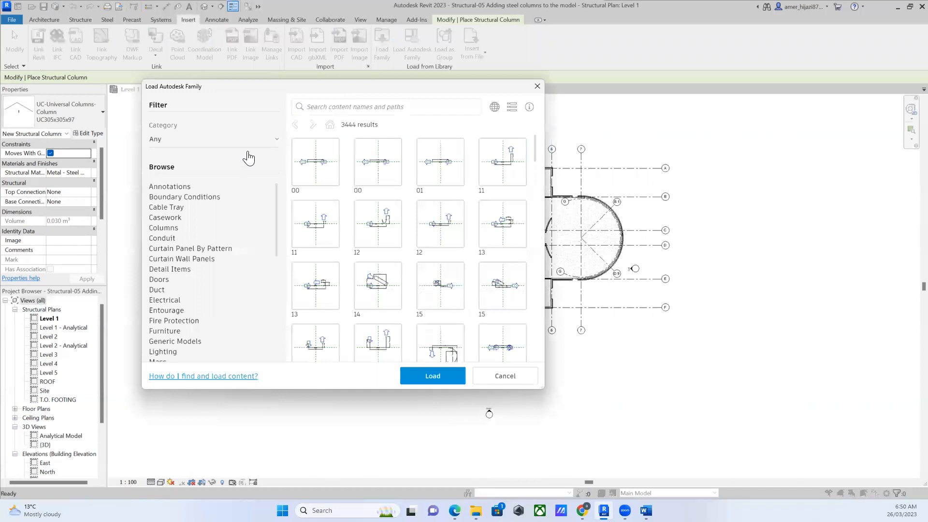
pyautogui.scroll(-5, 203, 217)
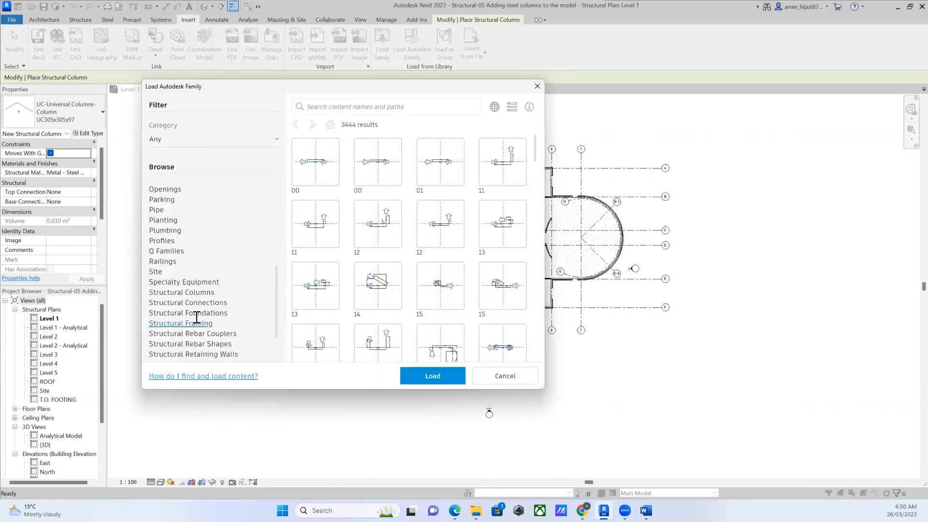
pyautogui.scroll(-2, 188, 314)
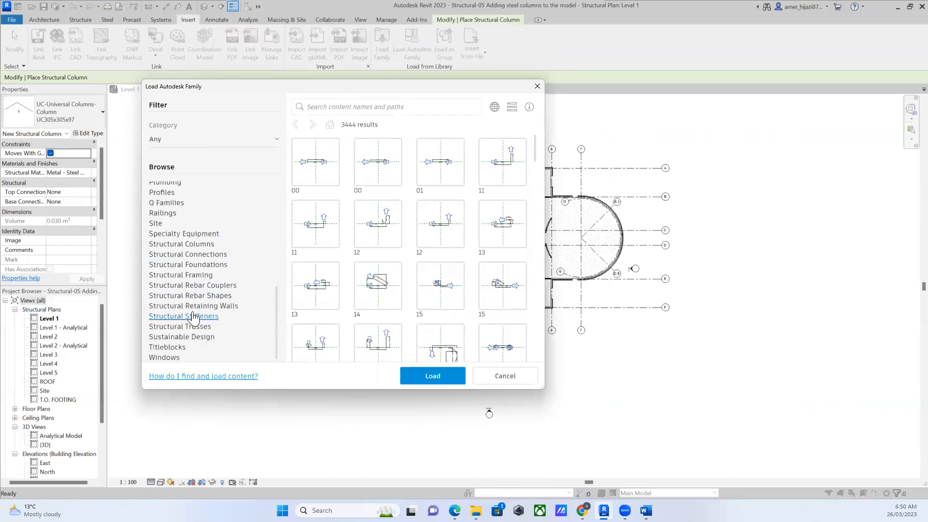
pyautogui.click(178, 247)
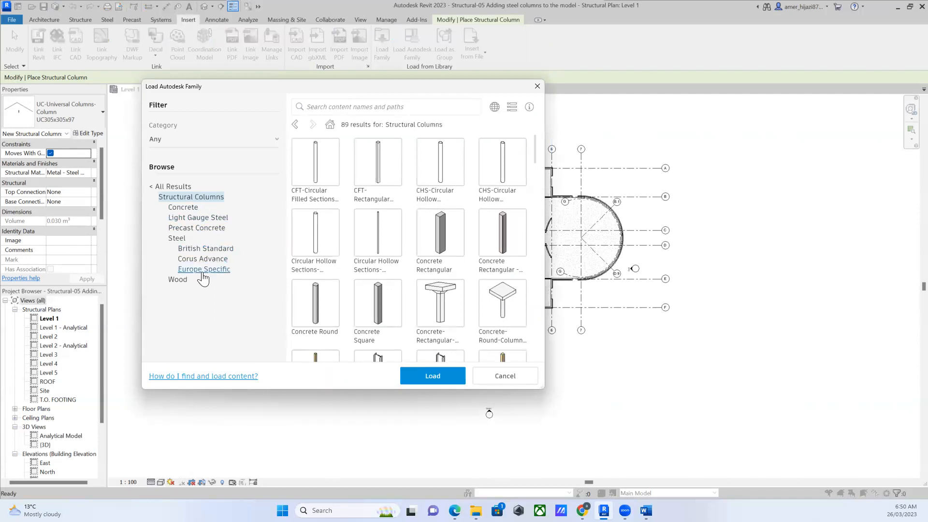
pyautogui.click(177, 239)
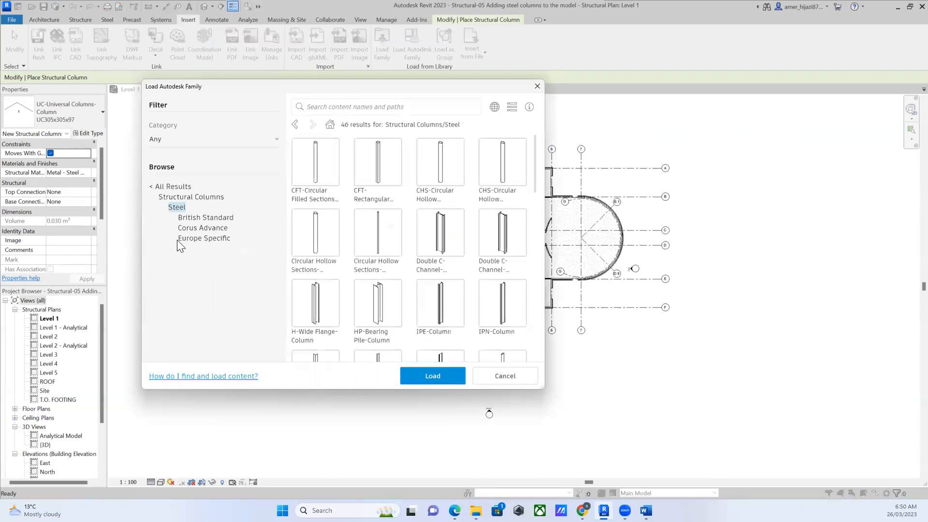
# Find the Props-Column family among the steel structural columns and load it into the project.
pyautogui.scroll(-7, 463, 322)
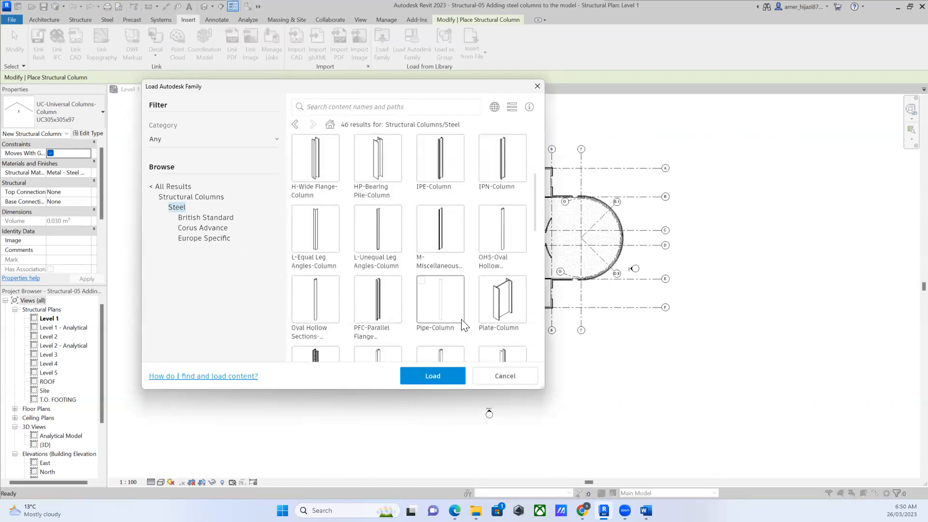
pyautogui.scroll(4, 407, 260)
pyautogui.scroll(-1, 406, 263)
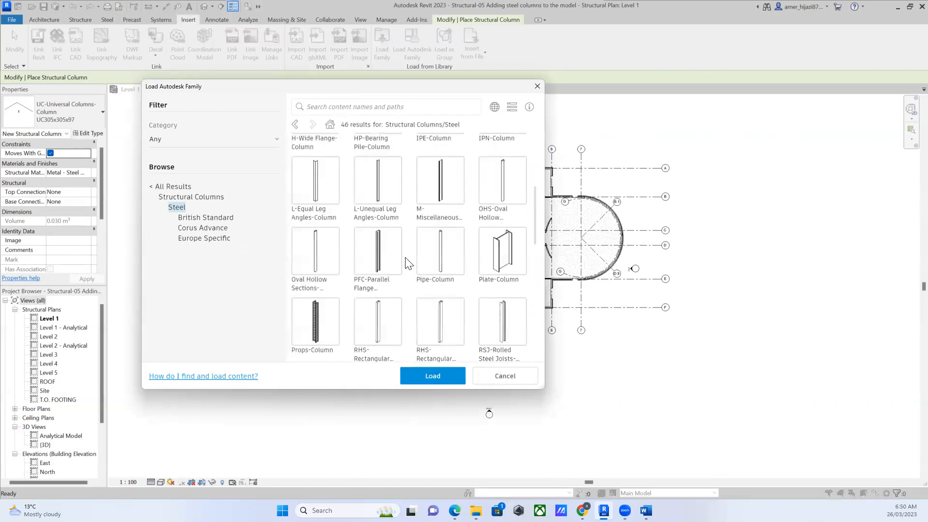
pyautogui.scroll(-2, 339, 304)
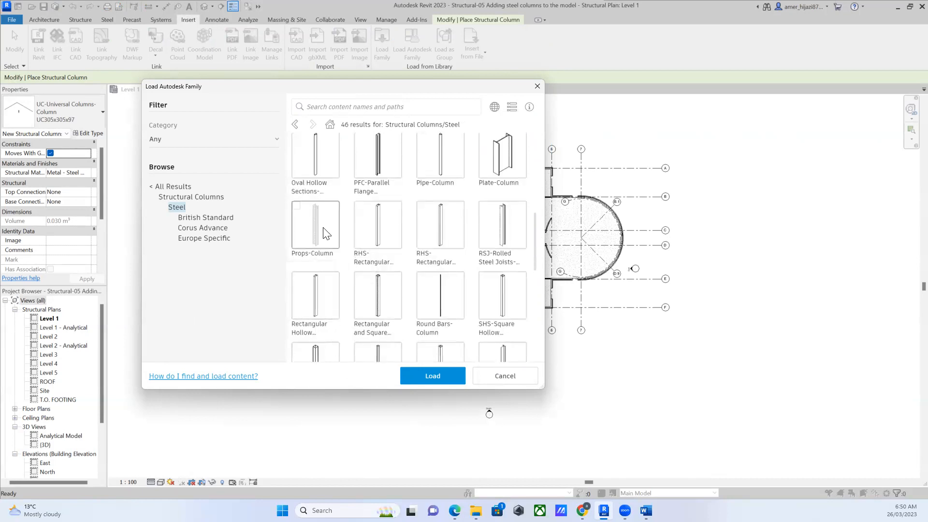
pyautogui.click(324, 232)
pyautogui.click(412, 377)
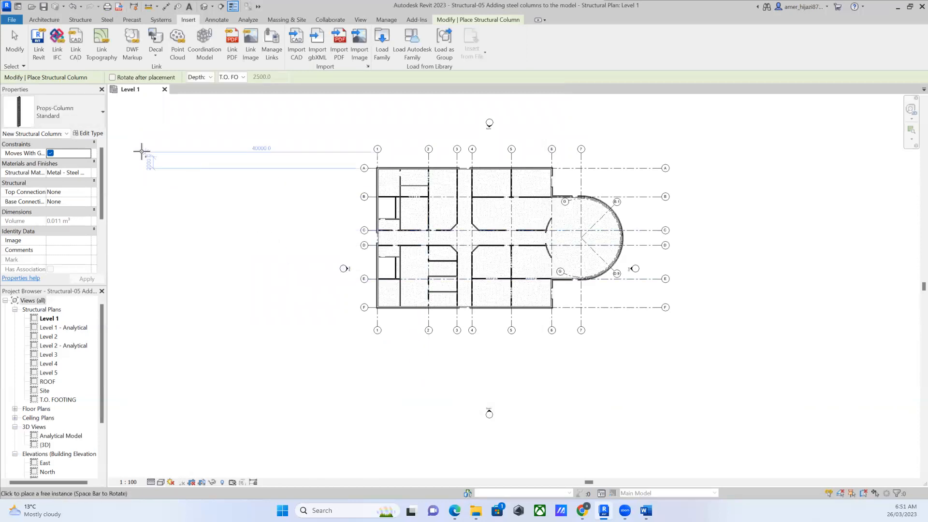
# Check the available structural column types for the loaded Props-Column family.
pyautogui.click(86, 116)
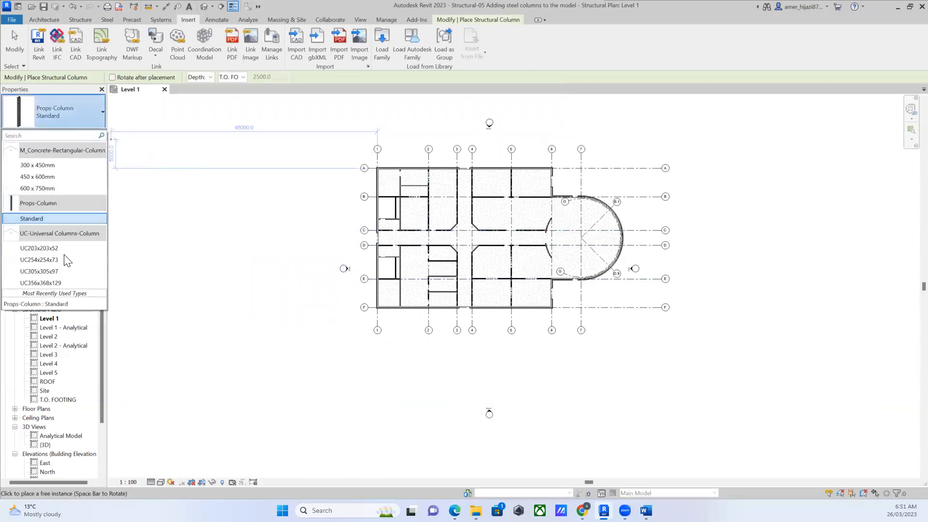
pyautogui.moveTo(67, 205)
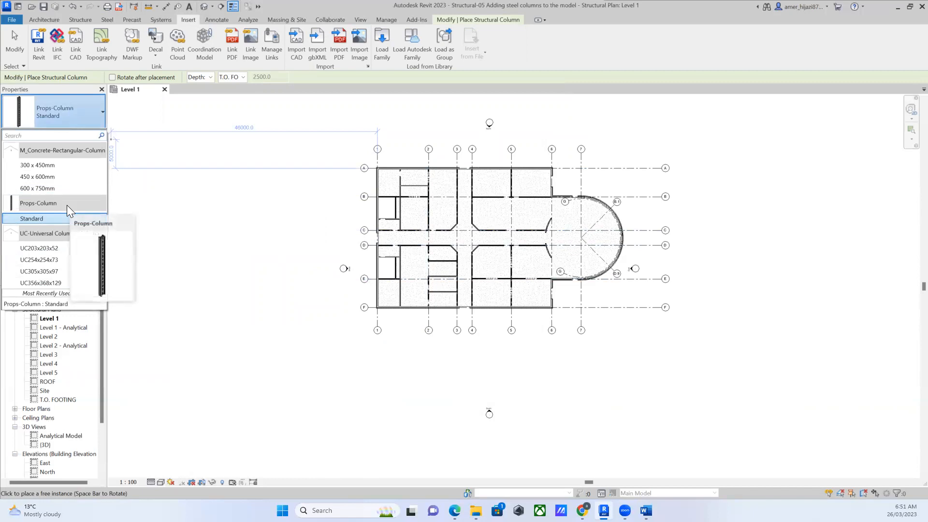
pyautogui.click(414, 49)
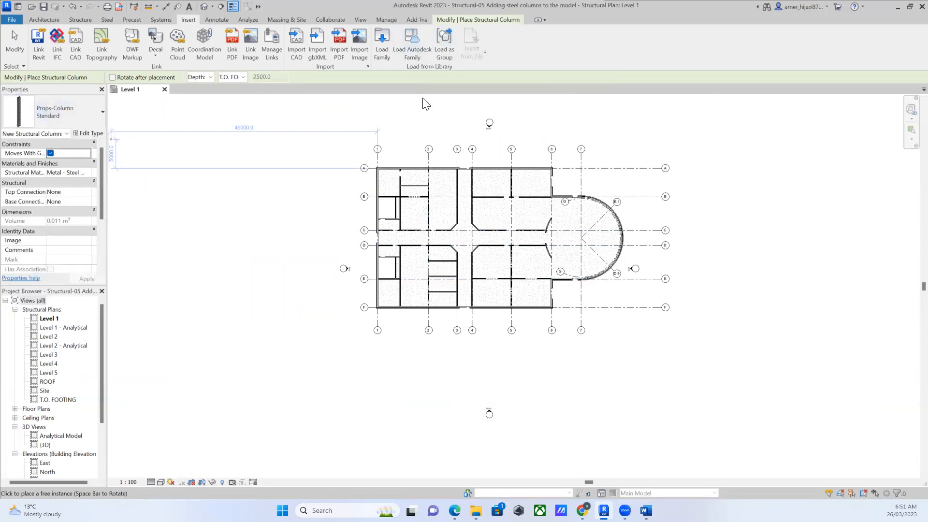
# Load the HP-Bearing Pile-Column family from the steel structural columns in the Autodesk family library.
pyautogui.click(412, 50)
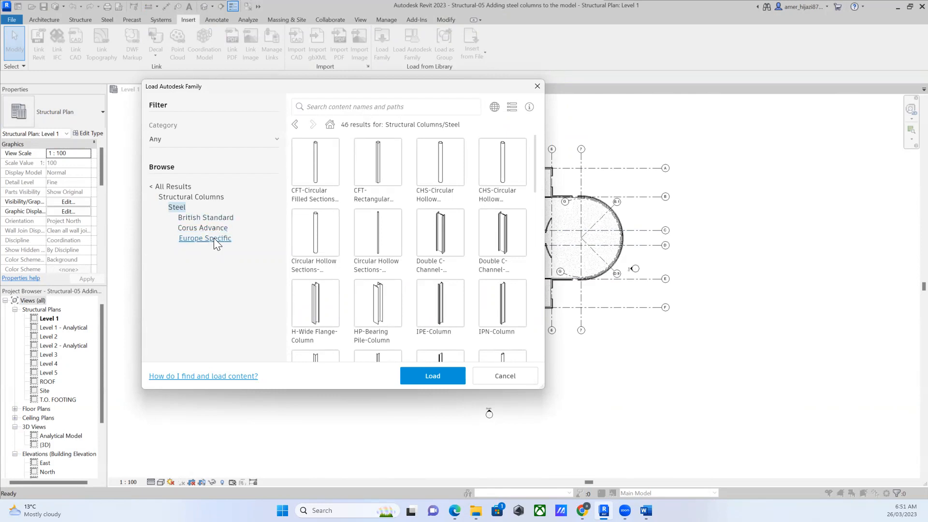
pyautogui.click(214, 237)
pyautogui.click(176, 207)
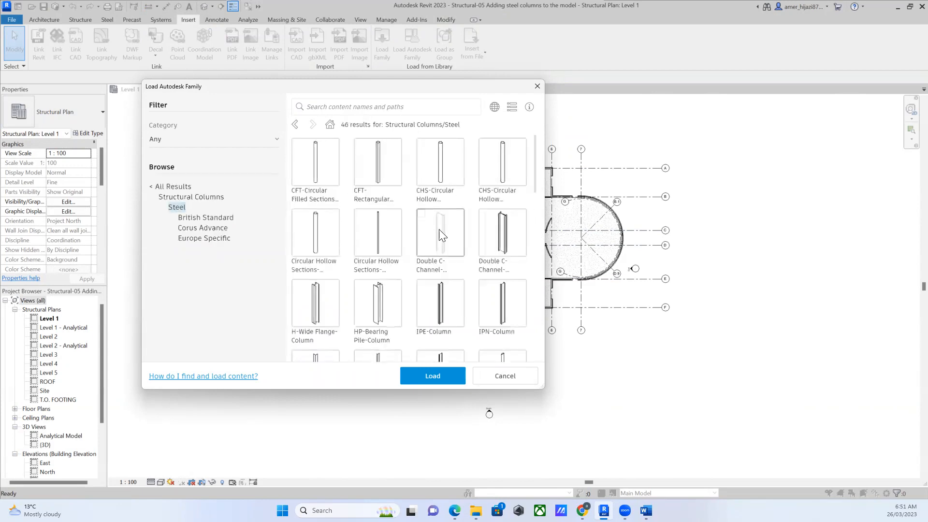
pyautogui.scroll(-2, 439, 230)
pyautogui.scroll(2, 440, 227)
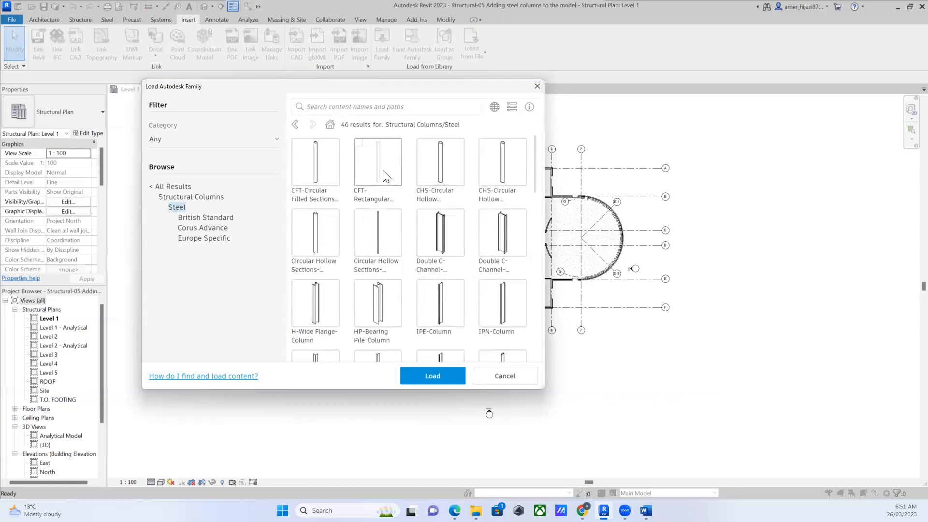
pyautogui.click(384, 302)
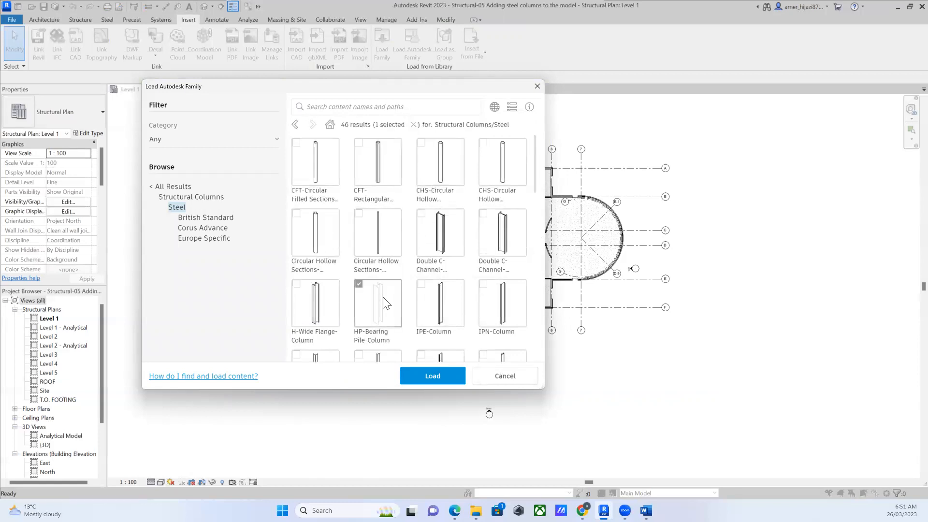
pyautogui.click(417, 375)
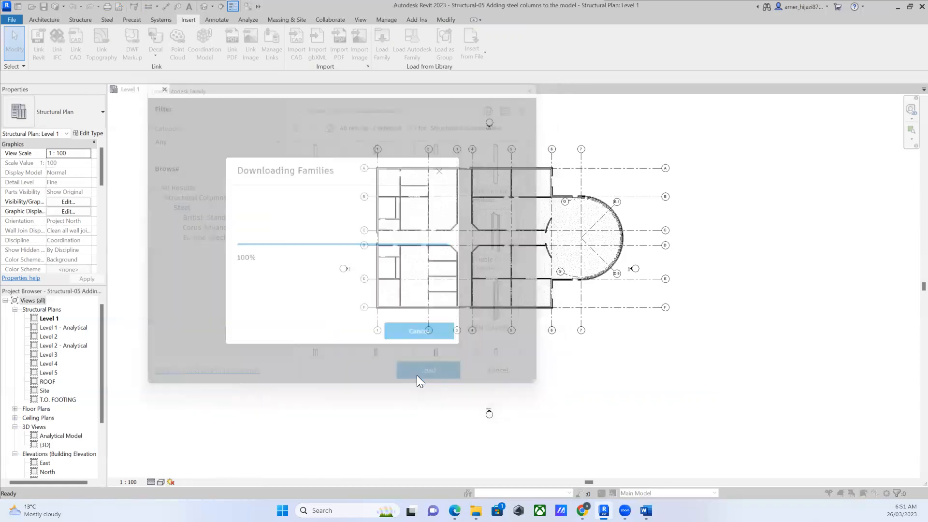
# Review the HP-Bearing Pile-Column sizes, select the wanted type and load it into the project.
pyautogui.click(406, 236)
pyautogui.click(400, 245)
pyautogui.click(399, 255)
pyautogui.scroll(-2, 400, 274)
pyautogui.scroll(2, 400, 266)
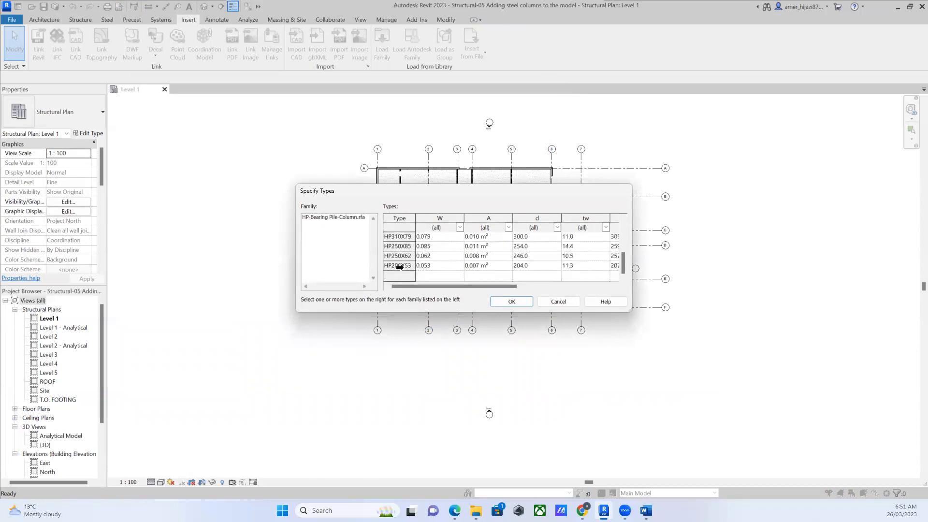
pyautogui.click(395, 236)
pyautogui.click(503, 301)
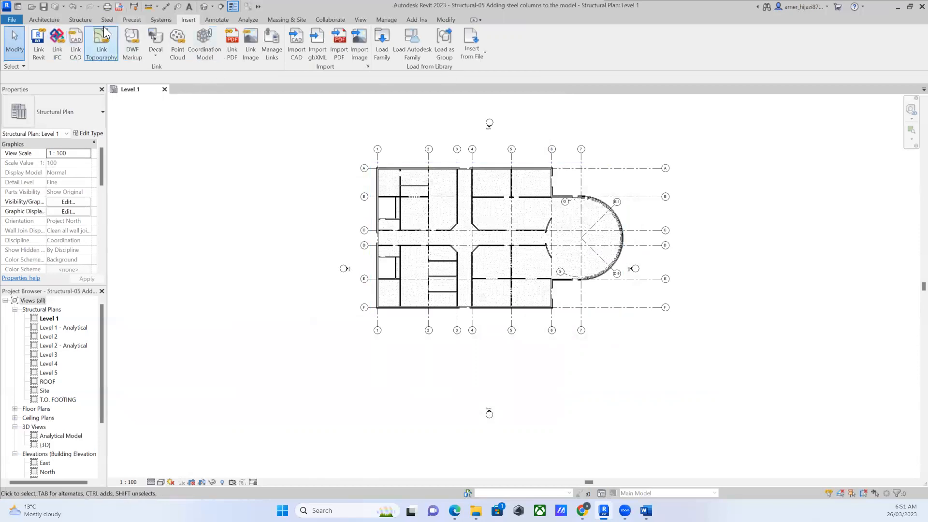
pyautogui.click(79, 20)
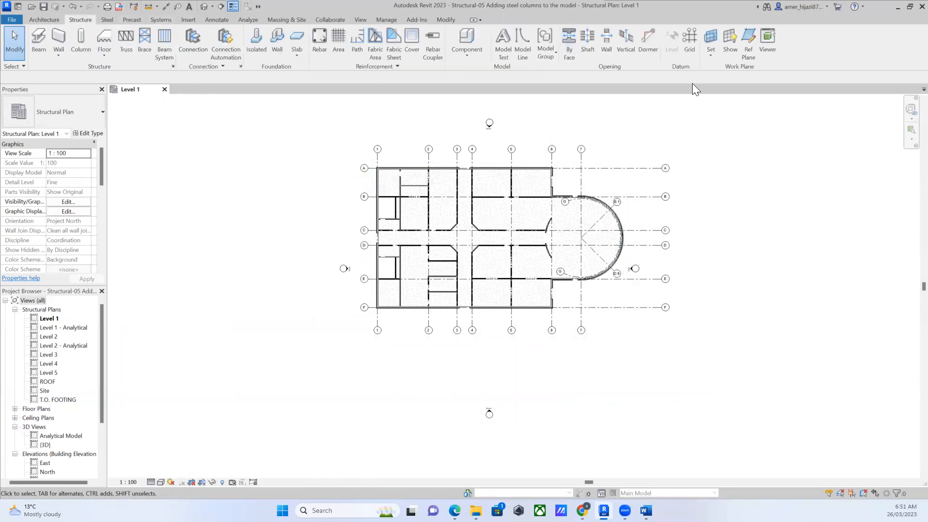
pyautogui.click(690, 48)
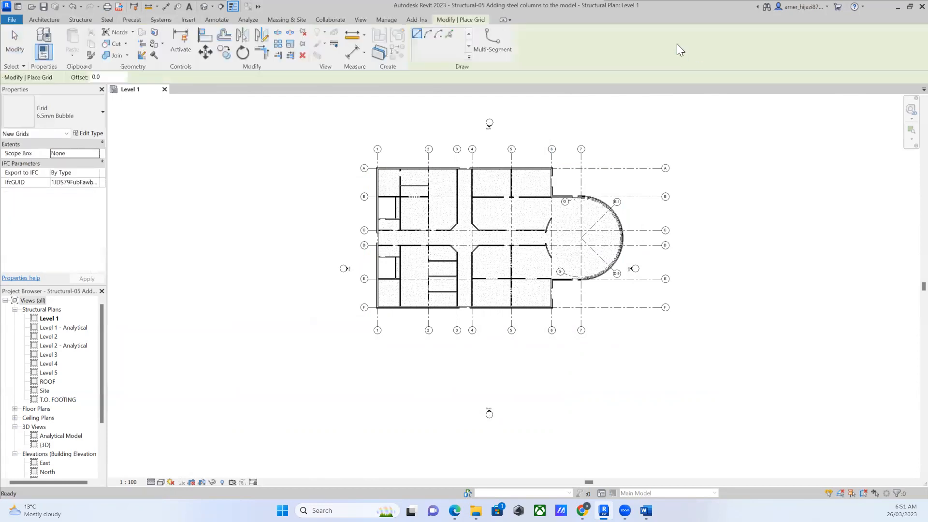
pyautogui.click(47, 119)
pyautogui.click(46, 118)
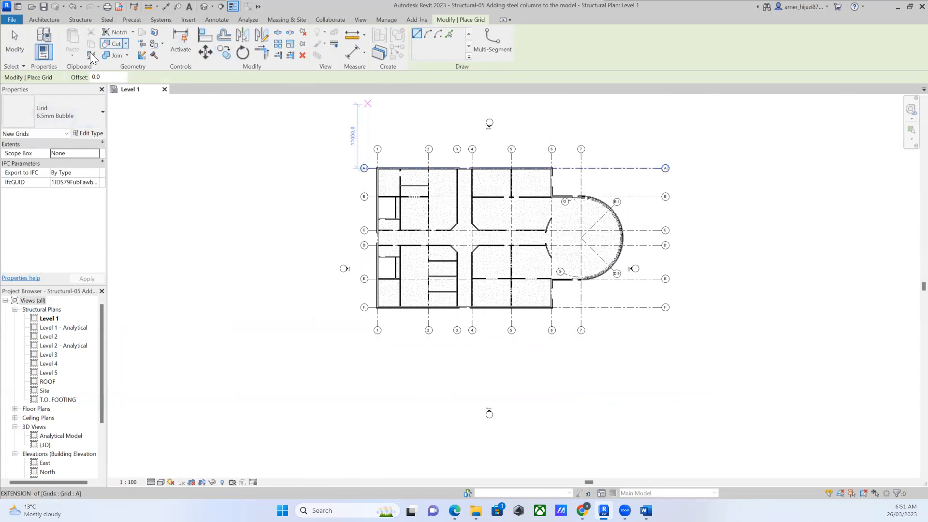
pyautogui.click(70, 17)
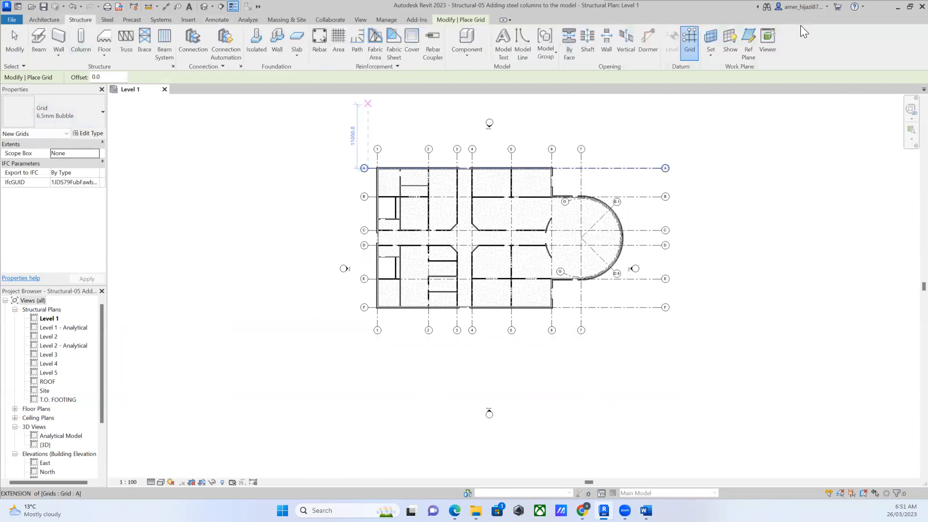
# Place vertical HP-Bearing Pile-Column HP360X174 structural columns at all grid intersections of the Level 1 plan.
pyautogui.press('Escape')
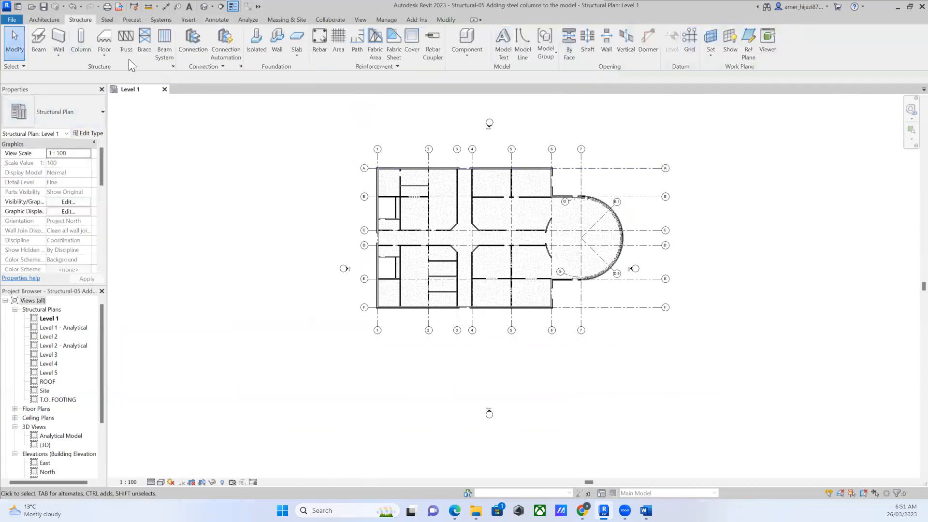
pyautogui.click(79, 53)
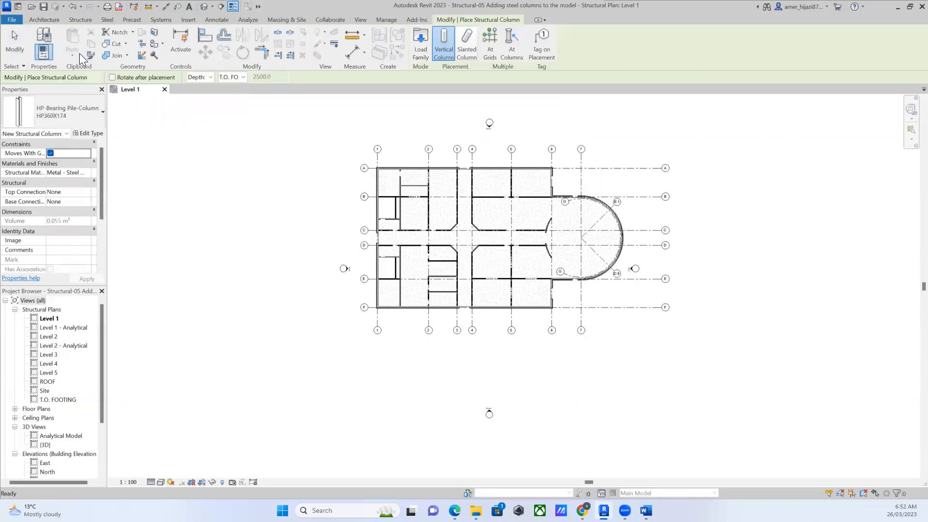
pyautogui.click(81, 112)
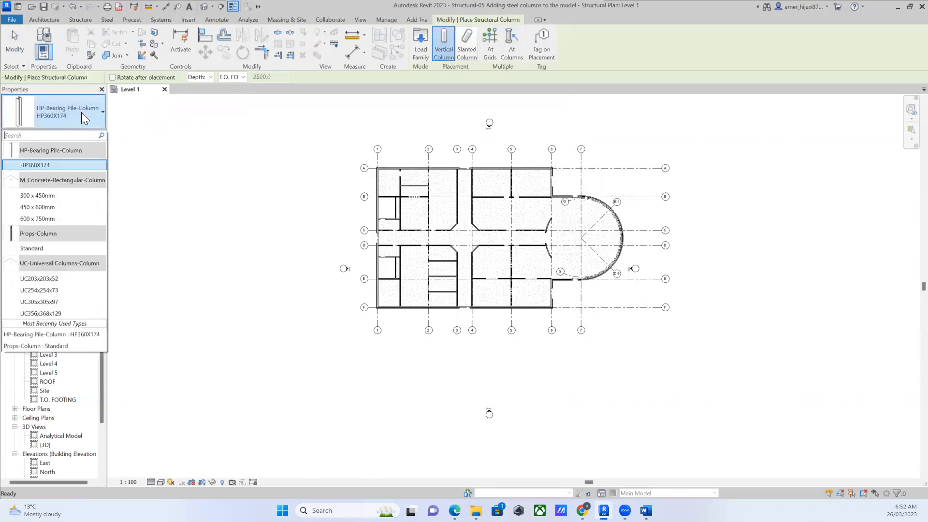
pyautogui.click(57, 165)
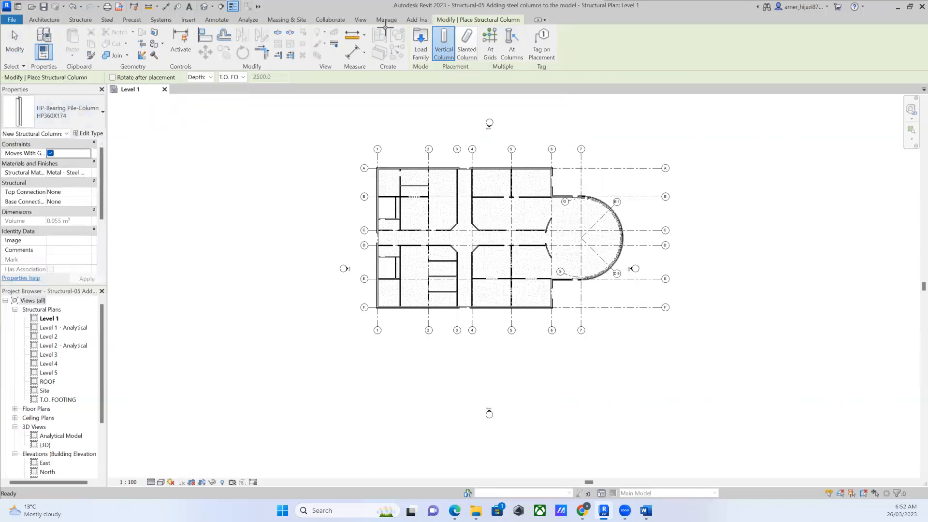
pyautogui.click(493, 39)
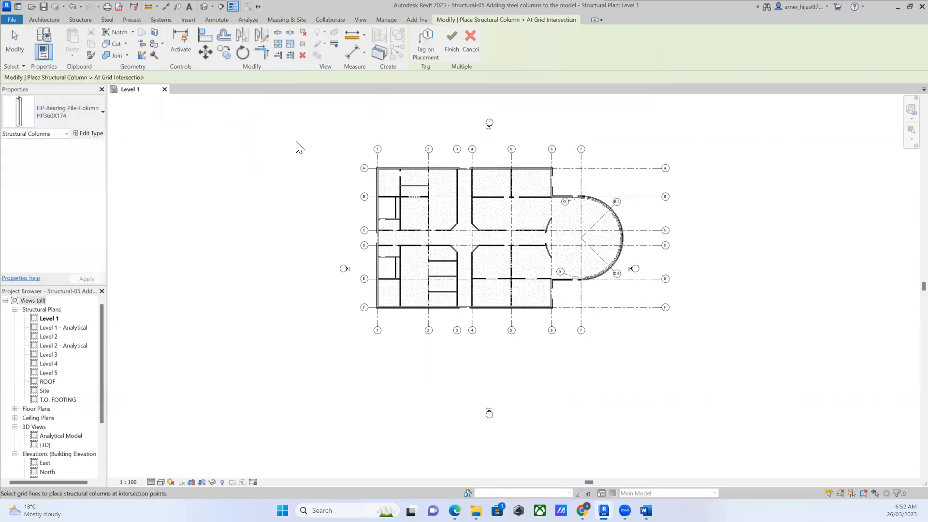
pyautogui.moveTo(291, 114); pyautogui.dragTo(833, 436)
pyautogui.moveTo(851, 384); pyautogui.dragTo(739, 371)
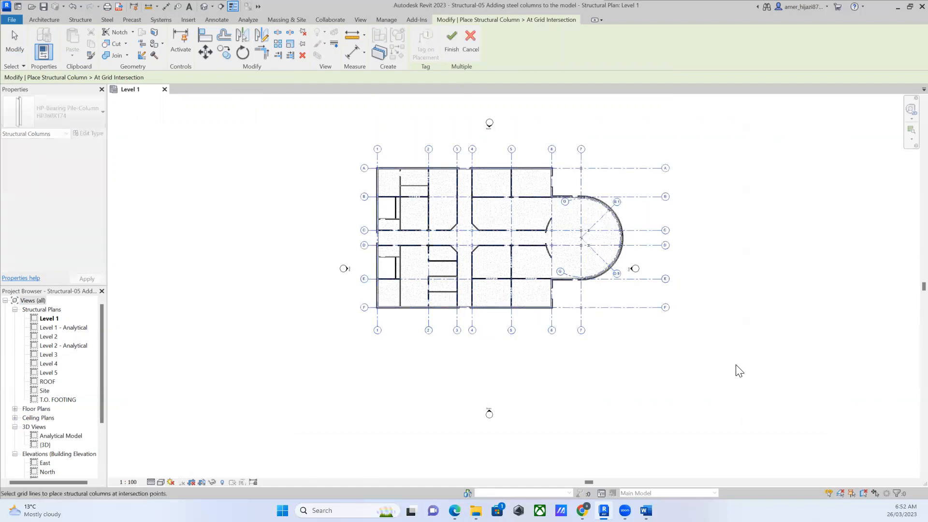
pyautogui.click(452, 42)
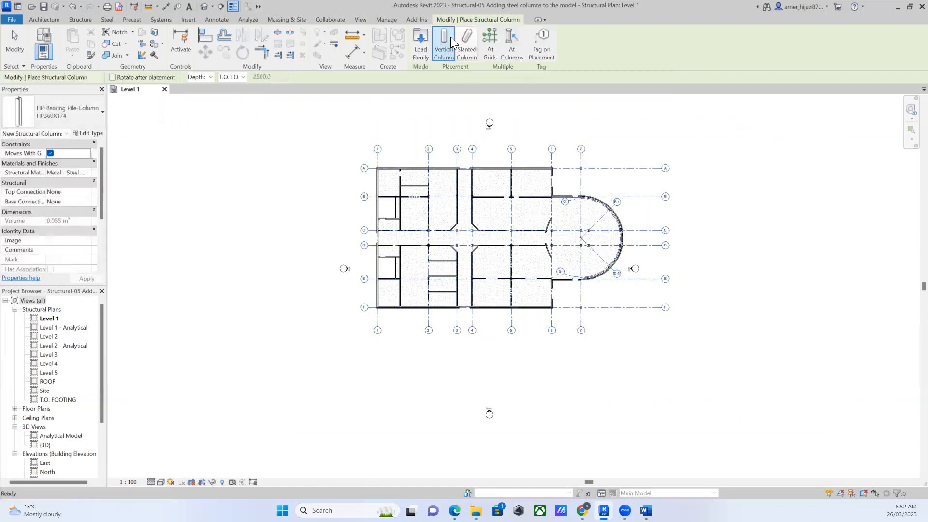
pyautogui.press('Escape')
pyautogui.press('Escape')
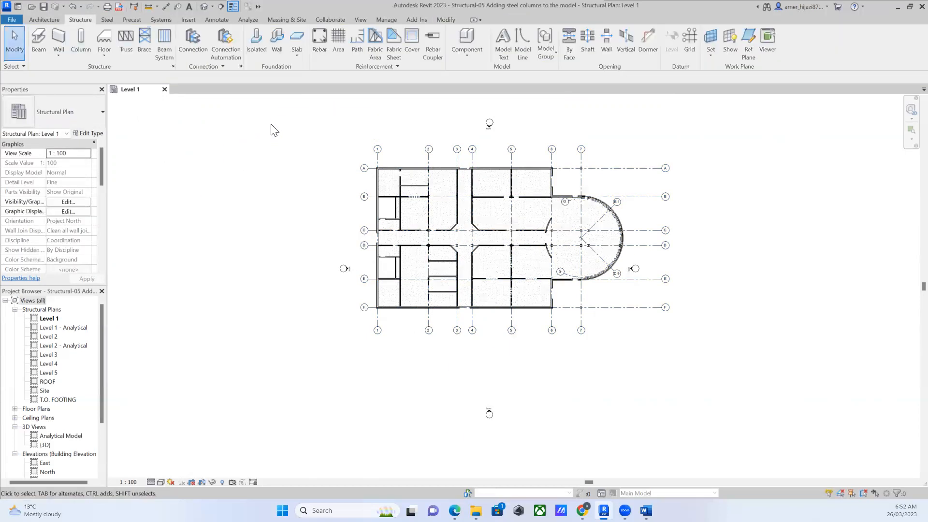
# Open the 3D view and examine the placed steel columns below the building and the level constraints of the corner column.
pyautogui.click(203, 7)
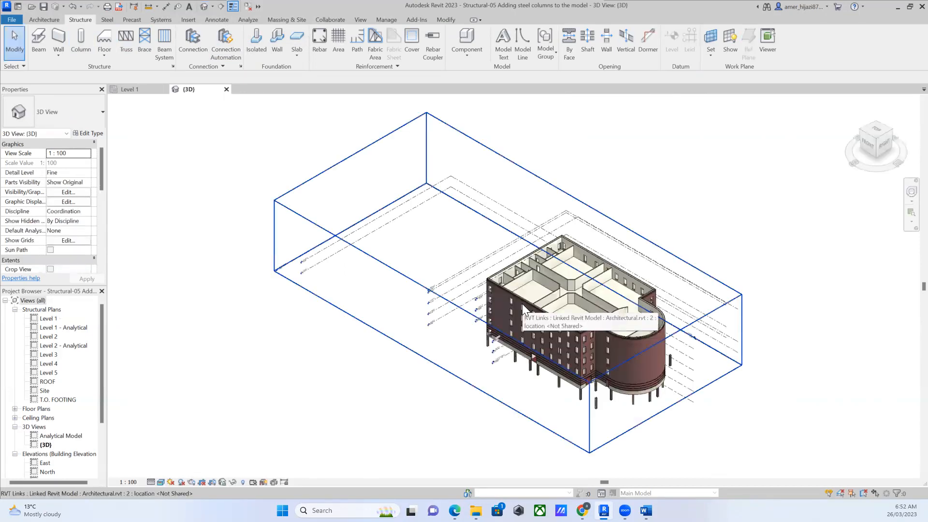
pyautogui.scroll(5, 649, 420)
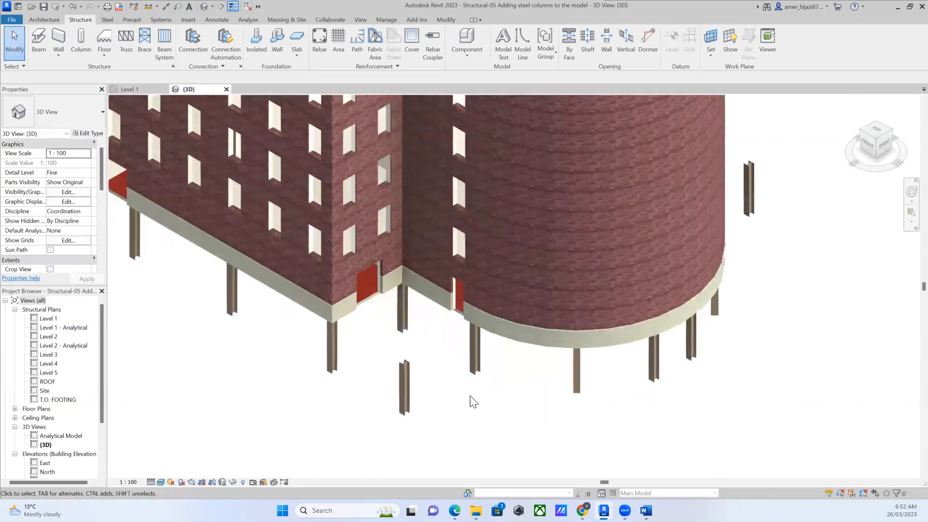
pyautogui.click(438, 378)
pyautogui.click(403, 398)
pyautogui.scroll(-1, 403, 400)
pyautogui.moveTo(405, 404); pyautogui.dragTo(477, 383, button='middle')
pyautogui.click(495, 356)
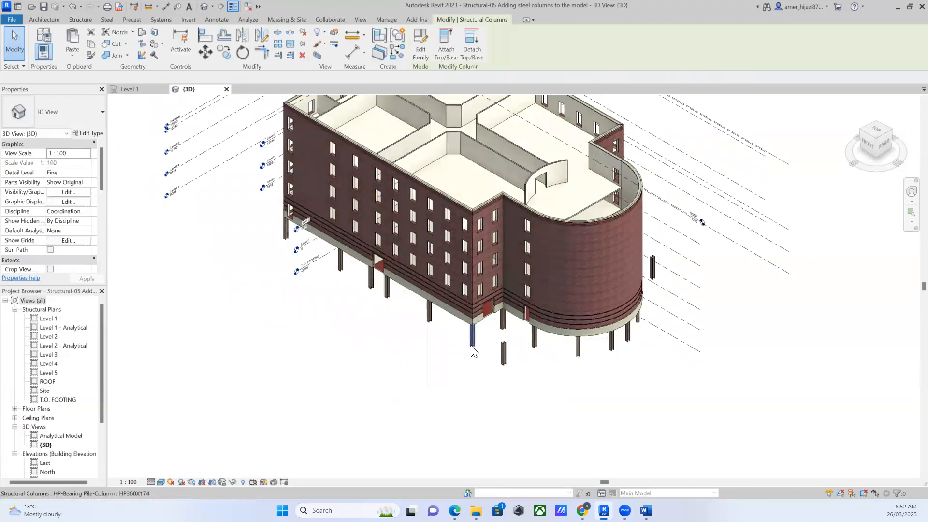
pyautogui.click(474, 341)
pyautogui.click(473, 338)
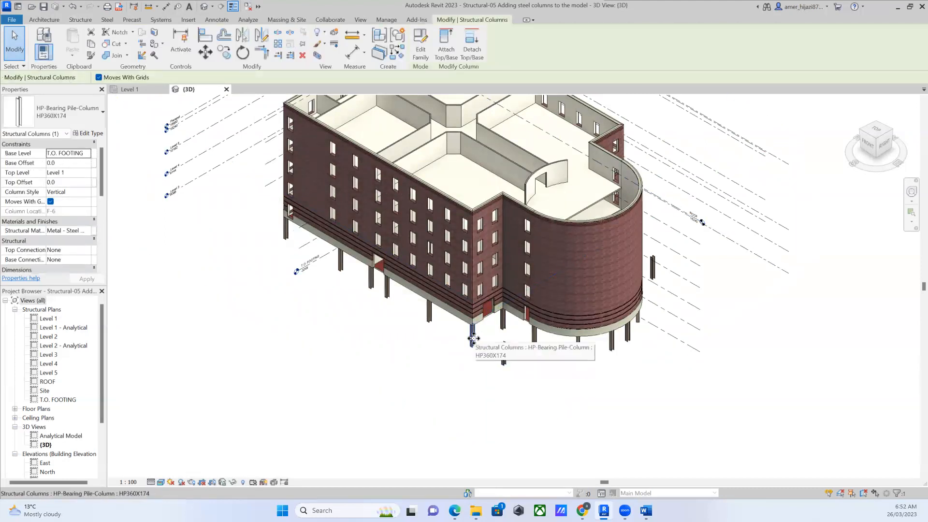
# Select all instances of the HP360X174 column in the entire project.
pyautogui.click(453, 333)
pyautogui.click(429, 315)
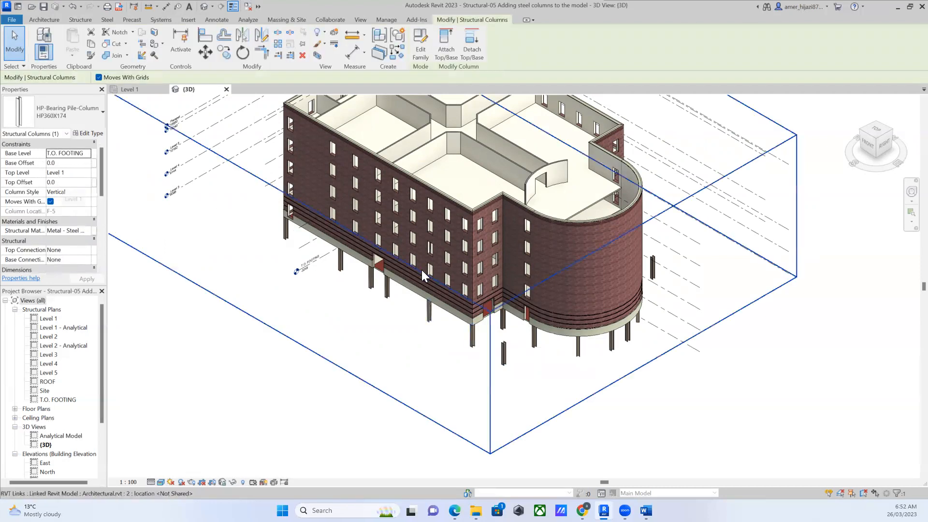
pyautogui.rightClick(429, 313)
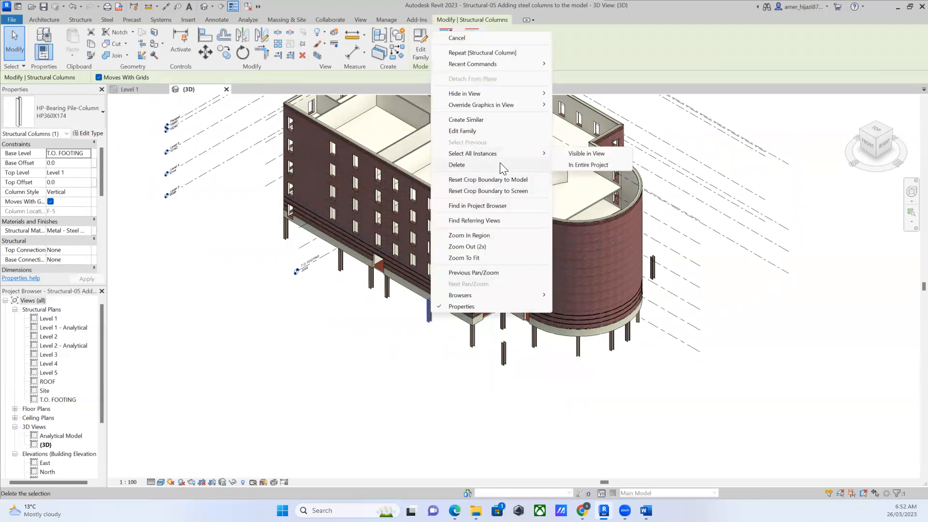
pyautogui.click(600, 166)
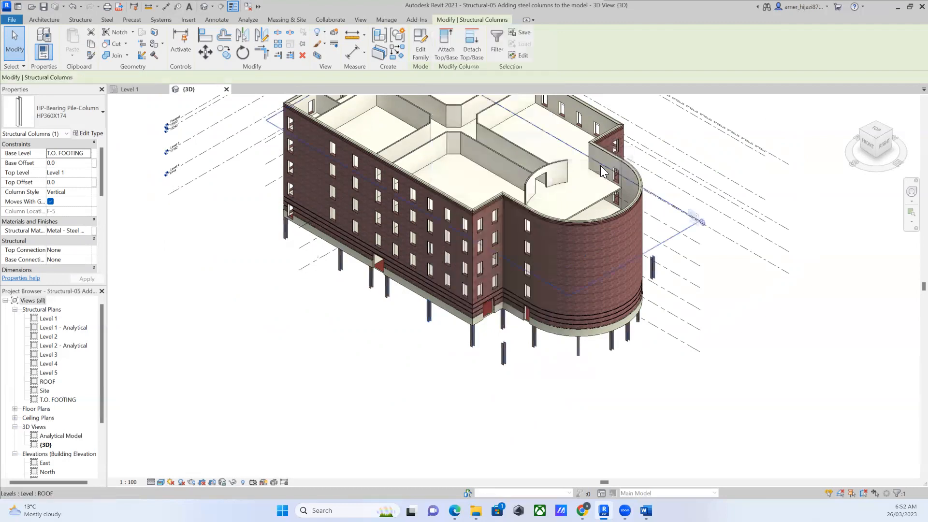
# Set the top level of all selected steel columns to ROOF.
pyautogui.click(87, 172)
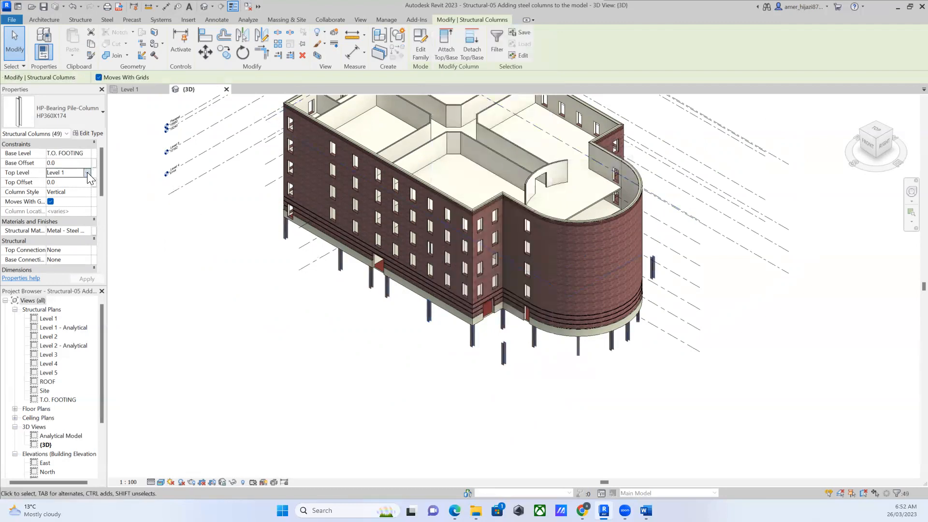
pyautogui.click(87, 172)
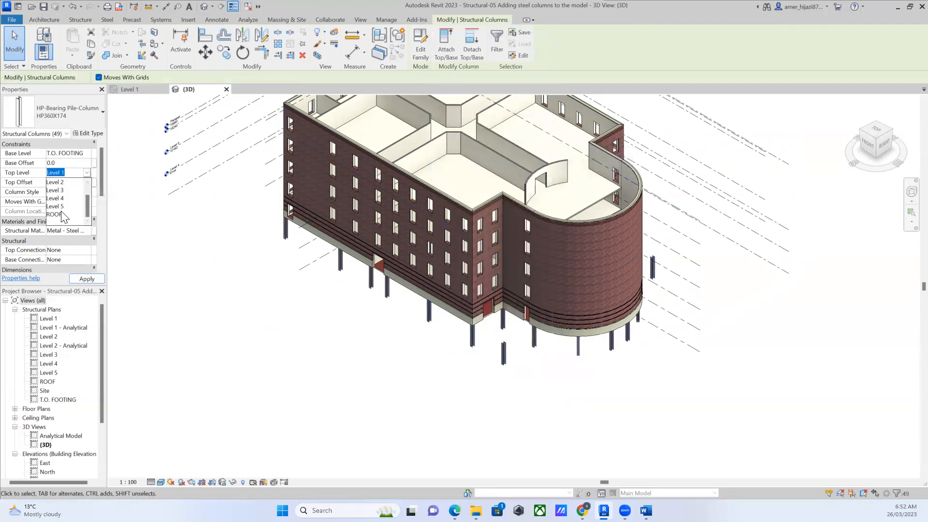
pyautogui.click(62, 214)
pyautogui.click(85, 280)
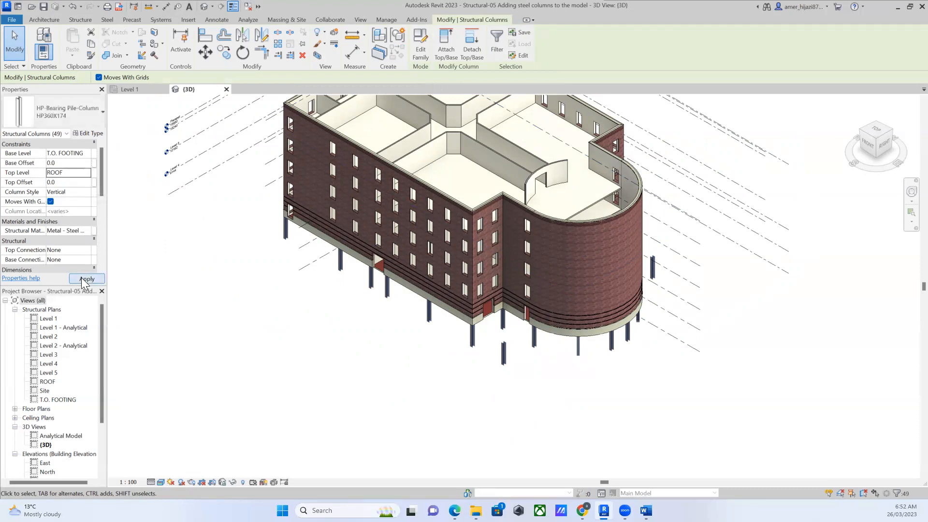
# Set the top level of all selected steel columns to Level 5 and clear the selection.
pyautogui.click(87, 173)
pyautogui.click(87, 173)
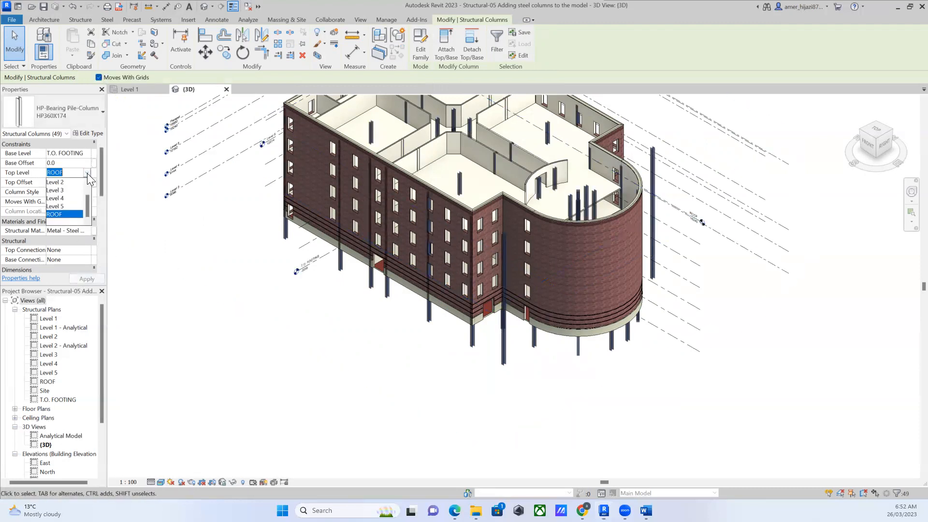
pyautogui.click(62, 205)
pyautogui.click(77, 278)
pyautogui.click(449, 336)
# Delete the stray steel column standing outside the building at grid intersection F-7.
pyautogui.scroll(-1, 450, 337)
pyautogui.scroll(-2, 468, 349)
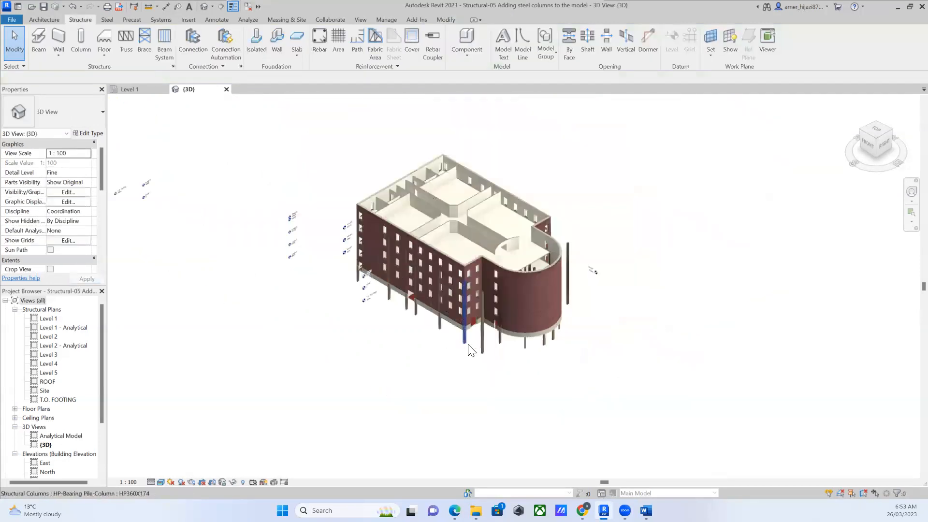
pyautogui.keyDown('shift'); pyautogui.moveTo(459, 351); pyautogui.dragTo(401, 413, button='middle'); pyautogui.keyUp('shift')
pyautogui.scroll(5, 441, 303)
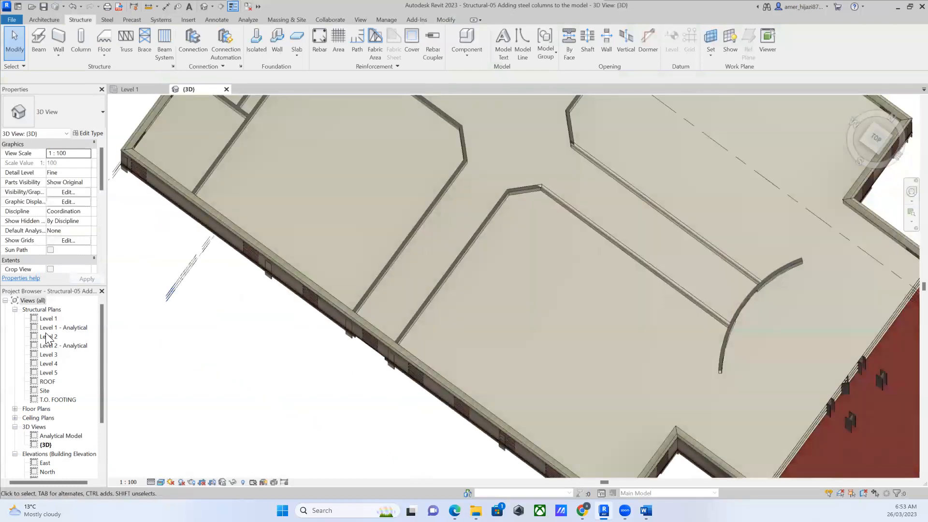
pyautogui.keyDown('shift'); pyautogui.moveTo(412, 313); pyautogui.dragTo(412, 237, button='middle'); pyautogui.keyUp('shift')
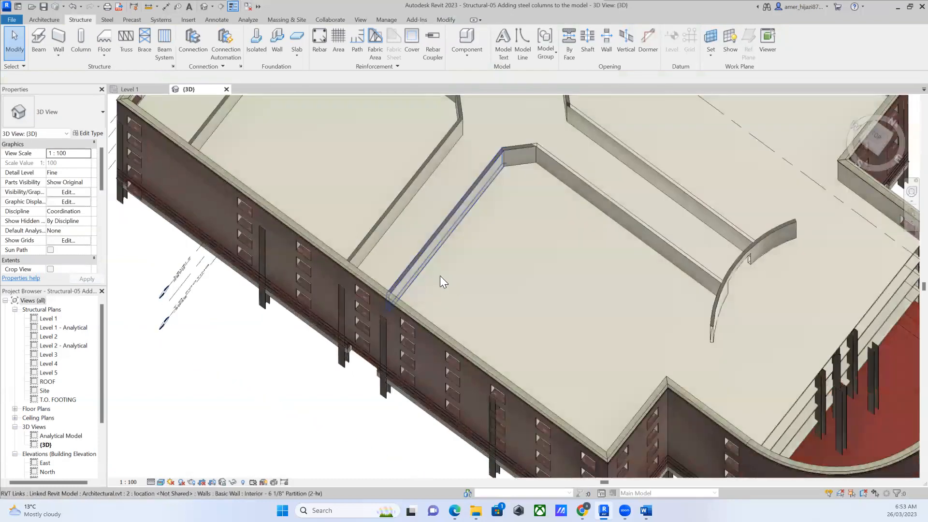
pyautogui.scroll(-2, 449, 285)
pyautogui.moveTo(461, 289); pyautogui.dragTo(461, 281, button='middle')
pyautogui.moveTo(565, 370); pyautogui.dragTo(490, 300, button='middle')
pyautogui.click(529, 394)
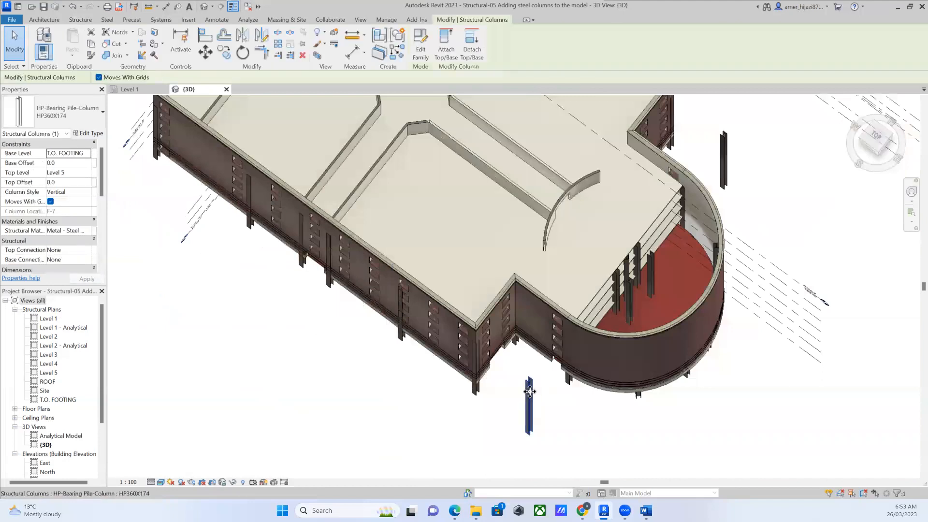
pyautogui.press('Delete')
# Delete the other stray steel column standing outside the building, at grid intersection A-7.
pyautogui.scroll(-2, 738, 304)
pyautogui.keyDown('shift'); pyautogui.moveTo(737, 304); pyautogui.dragTo(489, 404, button='middle'); pyautogui.keyUp('shift')
pyautogui.scroll(1, 505, 358)
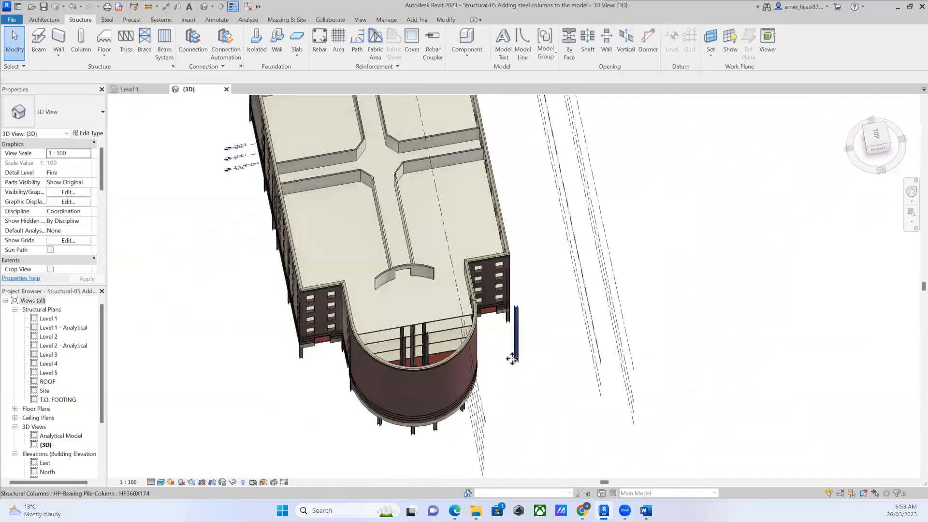
pyautogui.click(515, 349)
pyautogui.press('Delete')
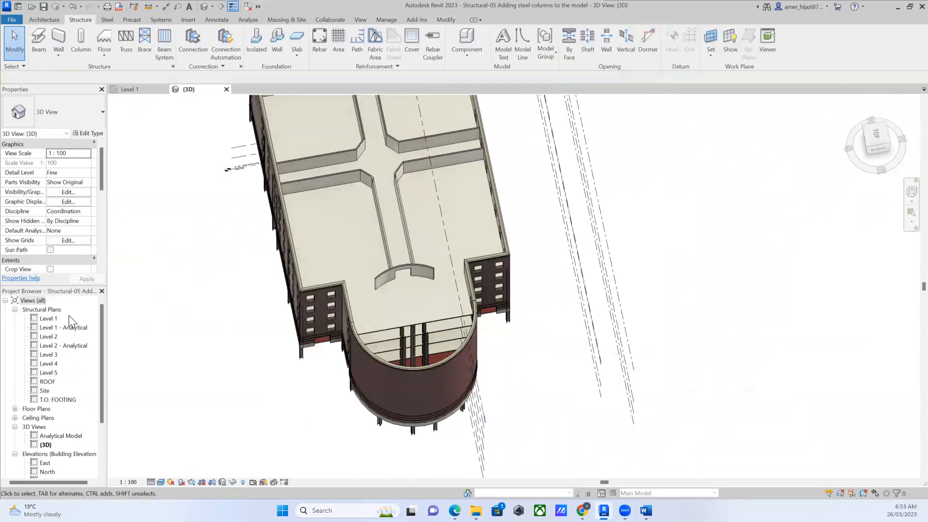
# Open the Level 1 structural plan and examine how the steel columns sit relative to the walls and grids.
pyautogui.doubleClick(49, 320)
pyautogui.scroll(6, 473, 236)
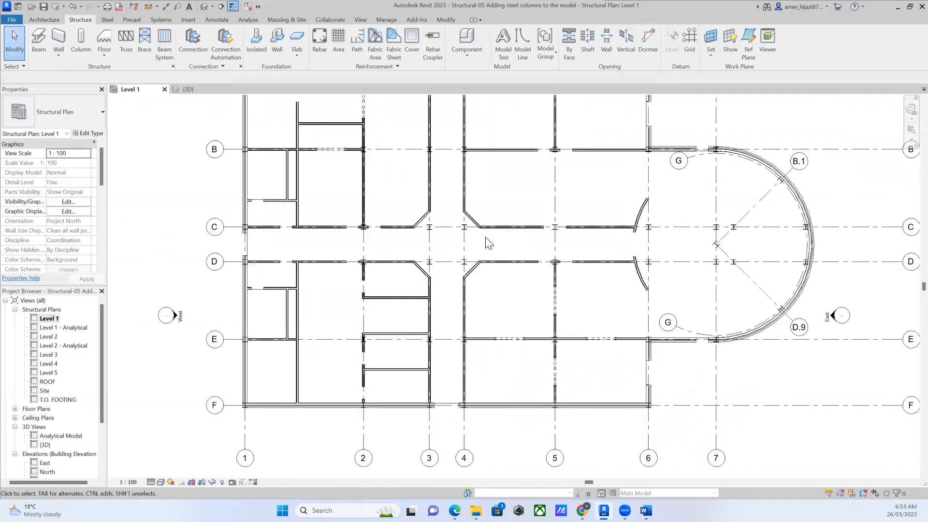
pyautogui.scroll(-1, 423, 240)
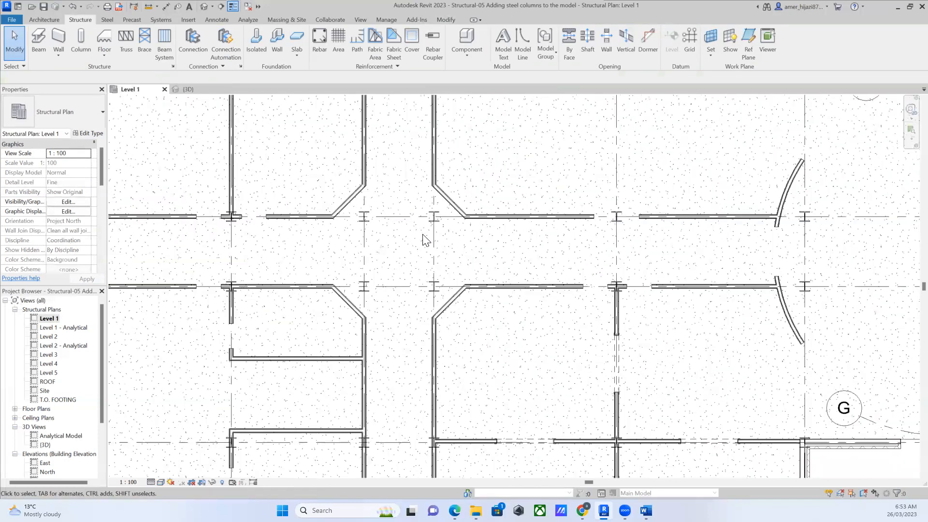
pyautogui.scroll(-5, 423, 239)
pyautogui.scroll(8, 295, 129)
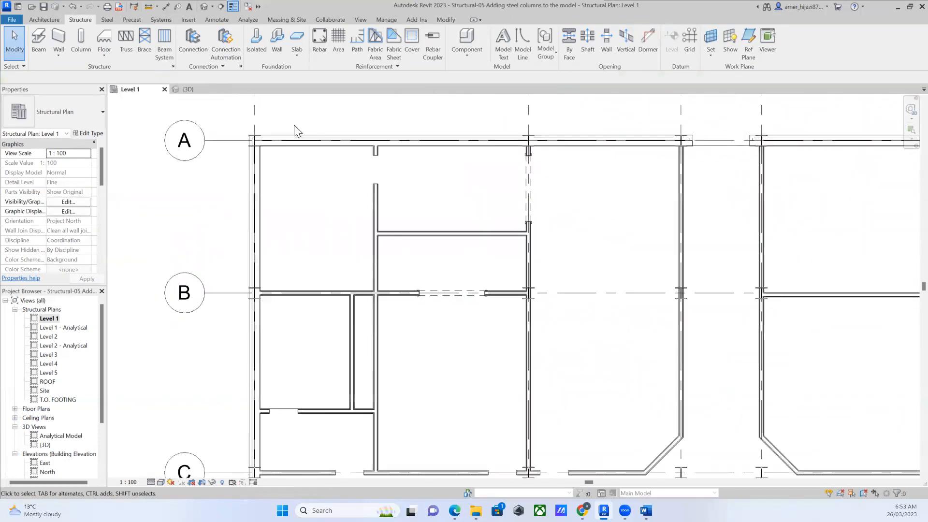
pyautogui.scroll(-3, 271, 139)
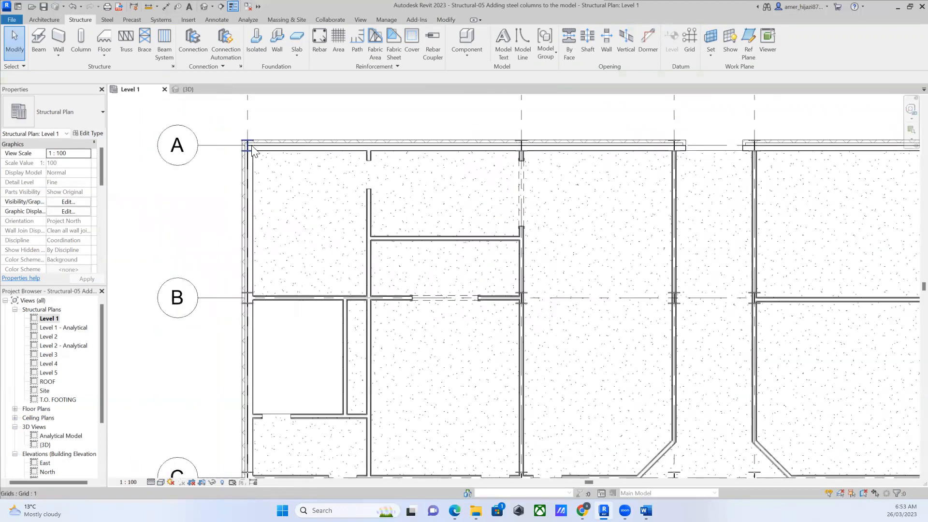
# Move the corner column at grid A-1 horizontally by about 15 mm to align its flange ends with the outer wall face.
pyautogui.scroll(6, 234, 146)
pyautogui.click(190, 144)
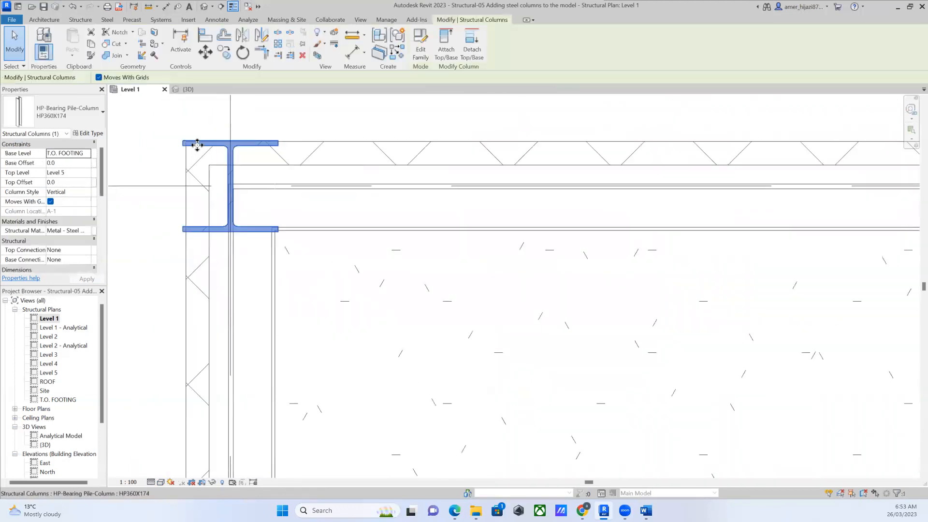
pyautogui.scroll(-2, 194, 146)
pyautogui.scroll(-2, 378, 187)
pyautogui.scroll(-3, 348, 182)
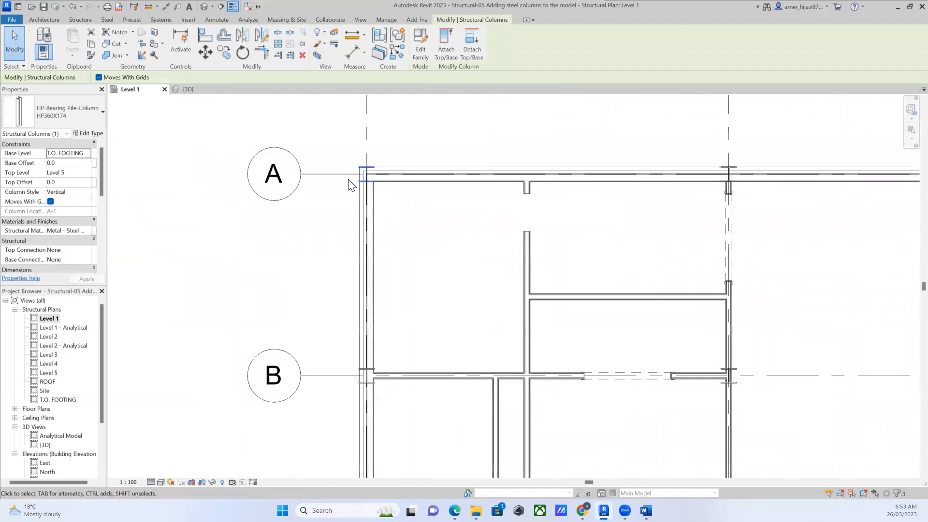
pyautogui.scroll(3, 354, 306)
pyautogui.moveTo(394, 131); pyautogui.dragTo(321, 396, button='middle')
pyautogui.scroll(2, 325, 299)
pyautogui.scroll(2, 308, 339)
pyautogui.click(205, 51)
pyautogui.scroll(4, 224, 240)
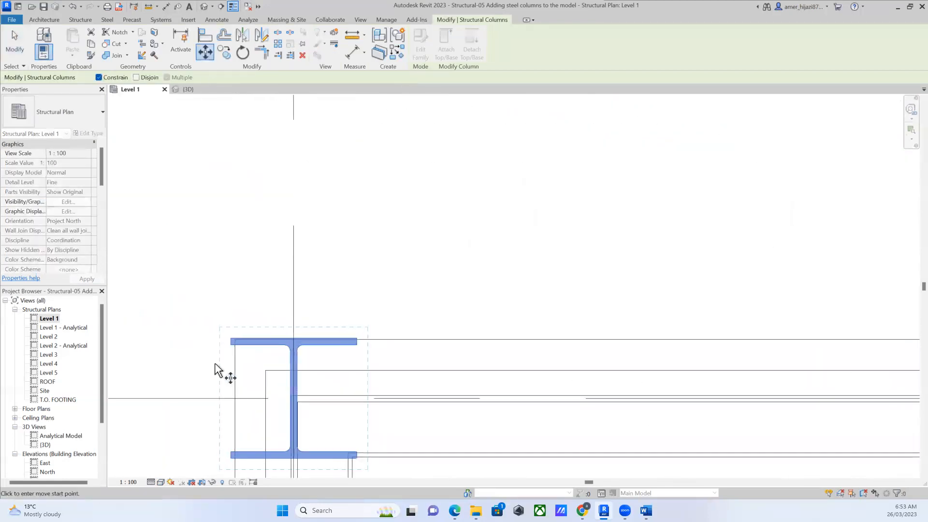
pyautogui.click(222, 238)
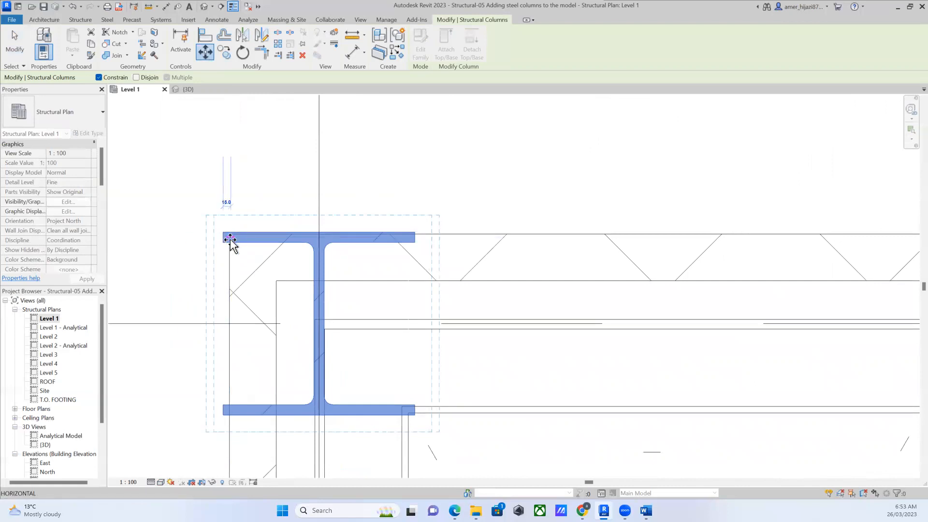
pyautogui.click(230, 239)
pyautogui.scroll(-2, 230, 240)
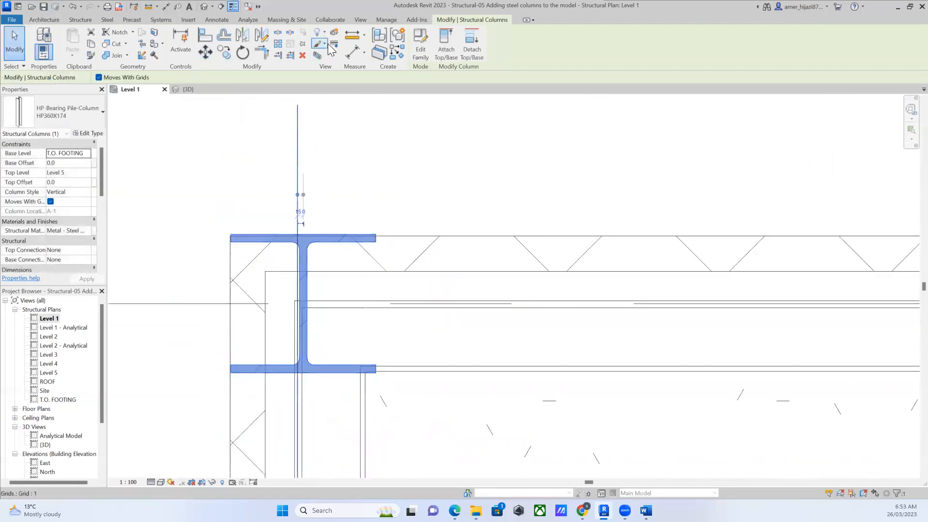
# Move the corner column at grid A-1 vertically, dropping its upper flange just inside the outer face of the wall along grid A.
pyautogui.click(206, 51)
pyautogui.scroll(3, 314, 239)
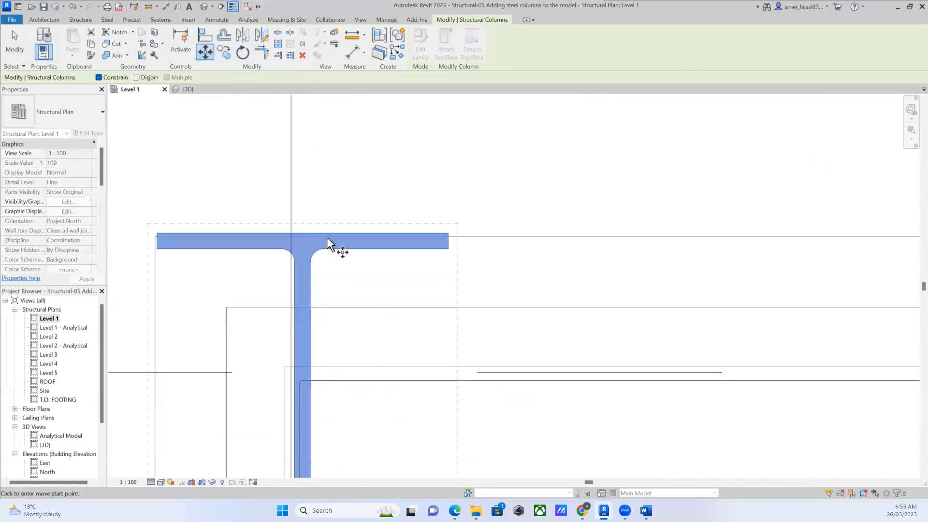
pyautogui.click(321, 236)
pyautogui.click(321, 238)
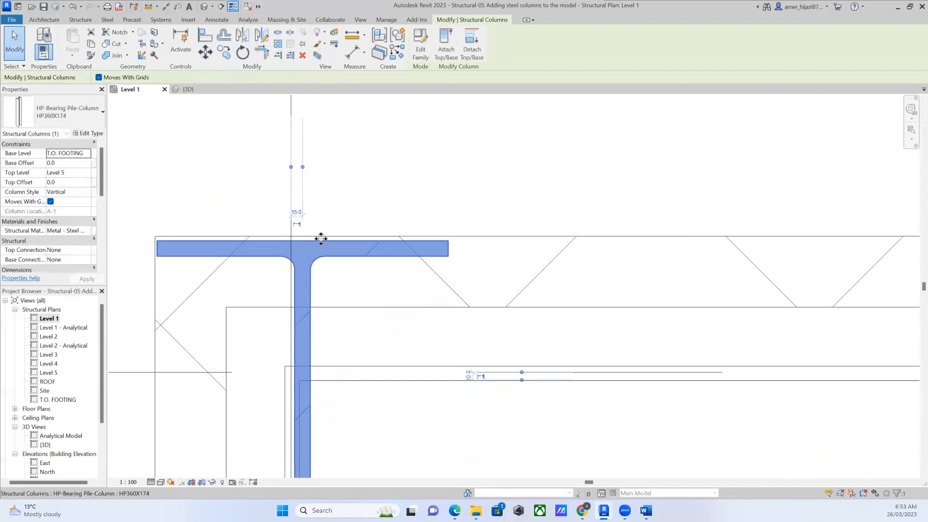
pyautogui.press('Escape')
# Move the A-1 corner column up about 5.7 mm so its upper flange sits flush with the wall's outer face along grid A.
pyautogui.click(320, 242)
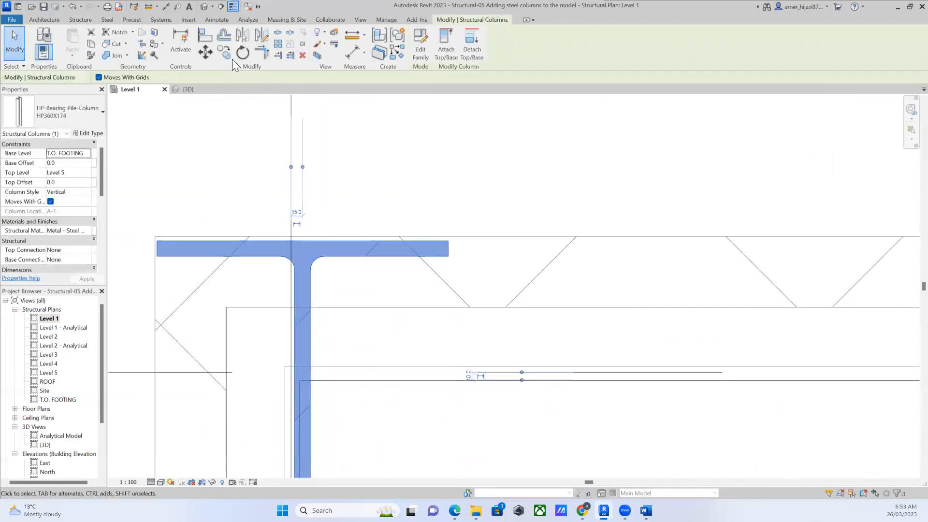
pyautogui.press('m')
pyautogui.press('v')
pyautogui.scroll(2, 186, 242)
pyautogui.click(206, 220)
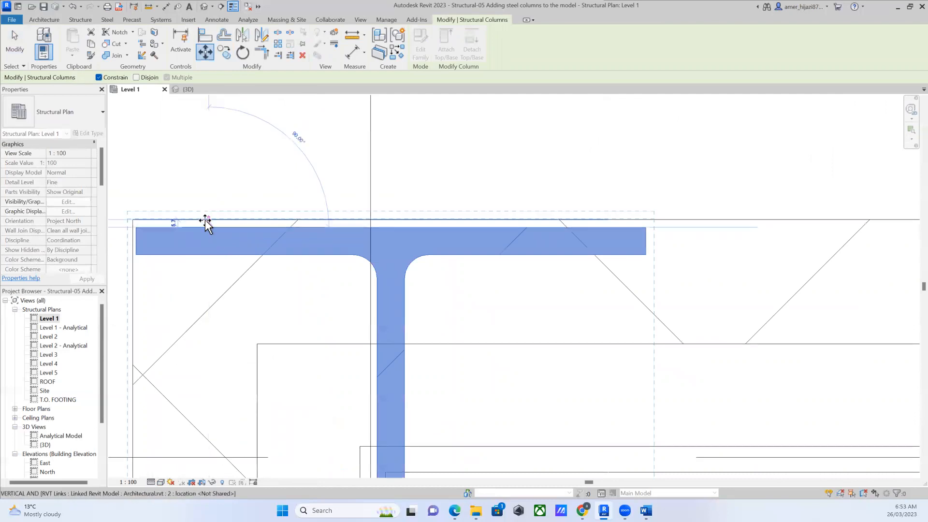
pyautogui.click(204, 219)
pyautogui.moveTo(179, 127); pyautogui.dragTo(264, 118, button='middle')
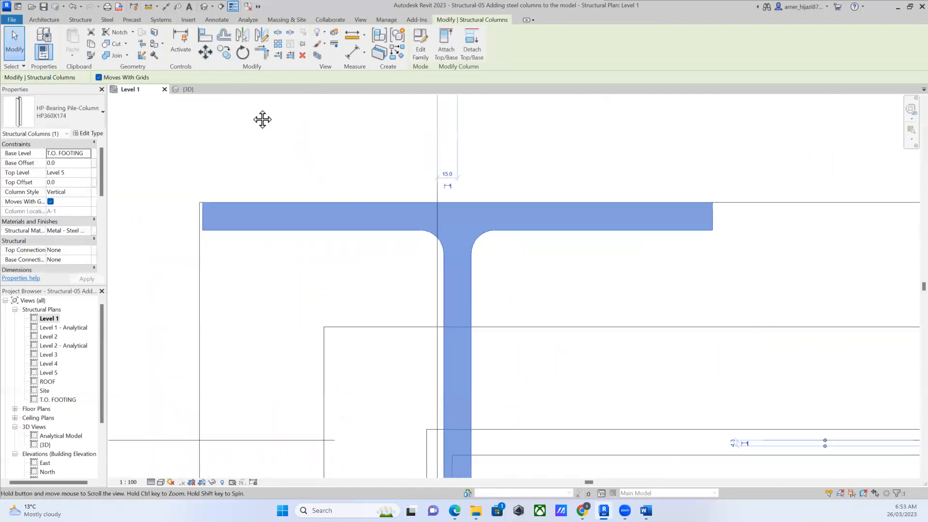
# Try to move the A-1 corner column sideways so its flange end meets the outer wall face along grid 1.
pyautogui.press('m')
pyautogui.press('v')
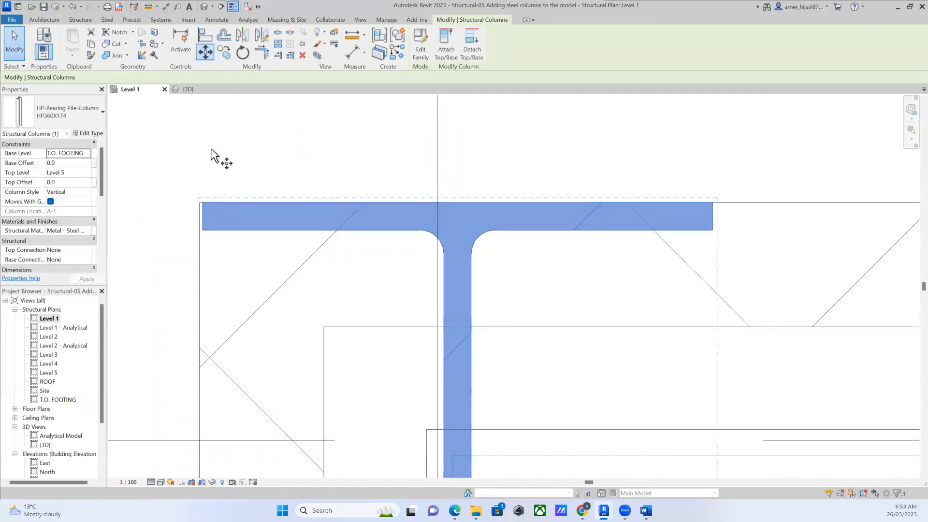
pyautogui.click(202, 216)
pyautogui.click(203, 215)
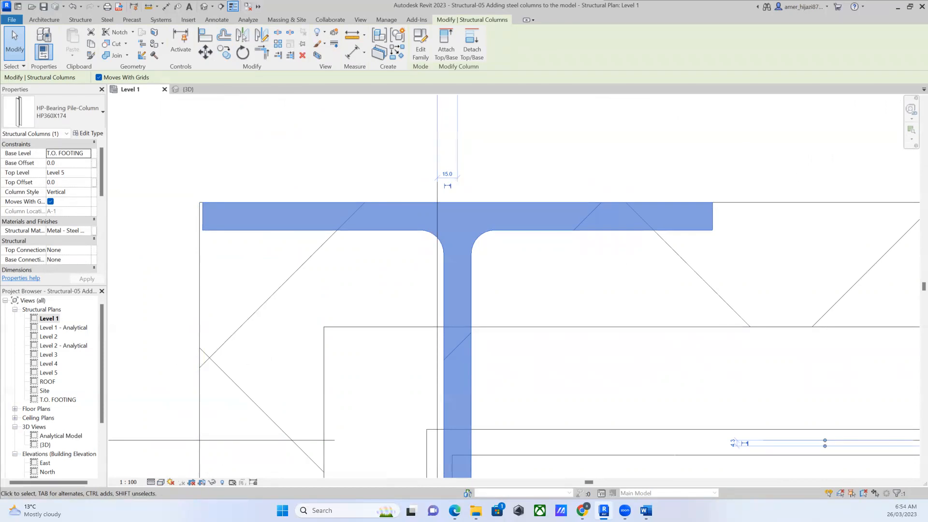
# Align the left flange end of the A-1 corner column with the outer face of the exterior wall along grid 1.
pyautogui.press('a')
pyautogui.press('l')
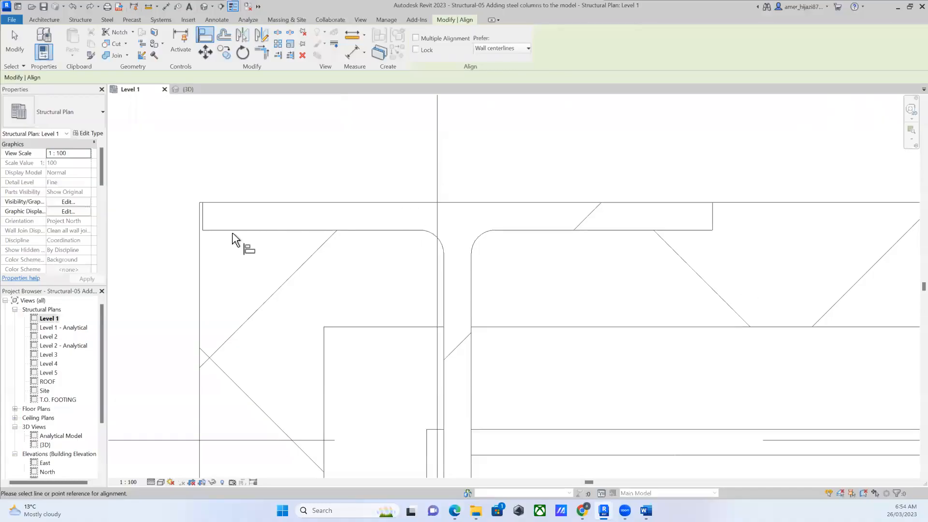
pyautogui.press('Escape')
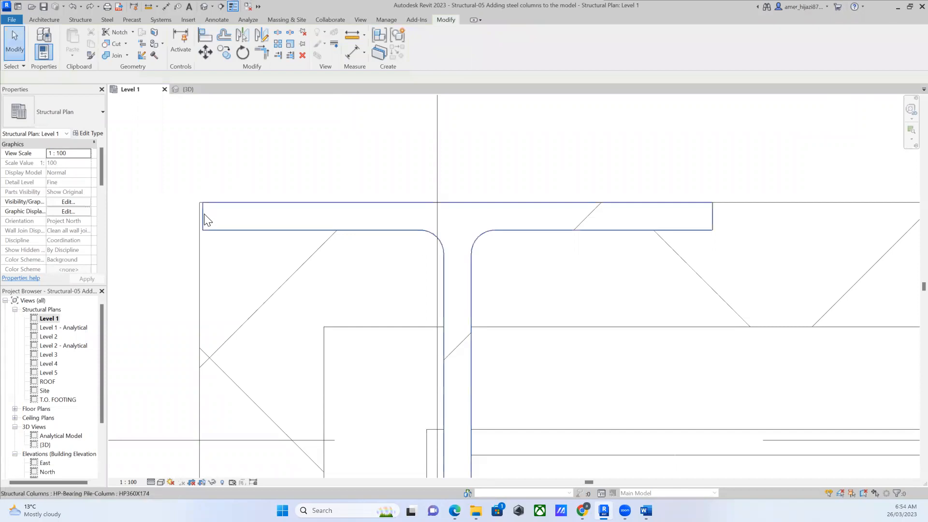
pyautogui.click(203, 214)
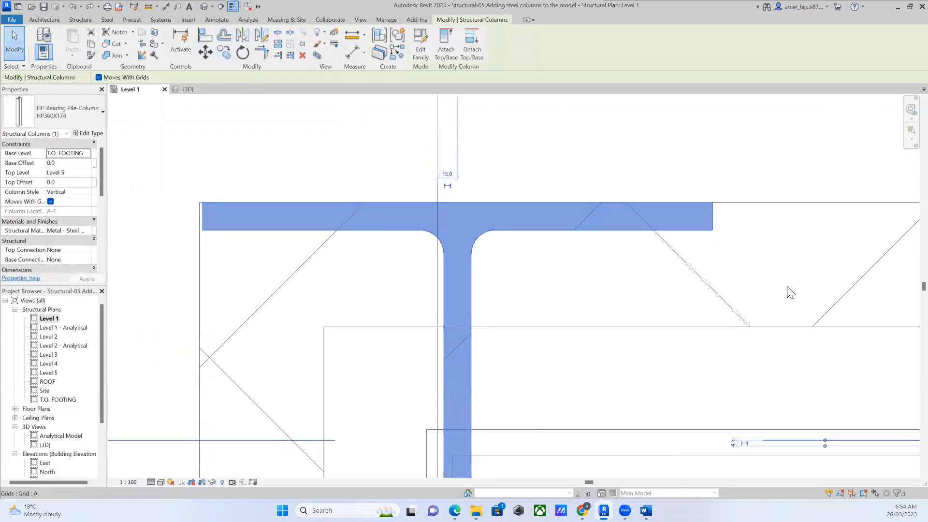
pyautogui.click(204, 36)
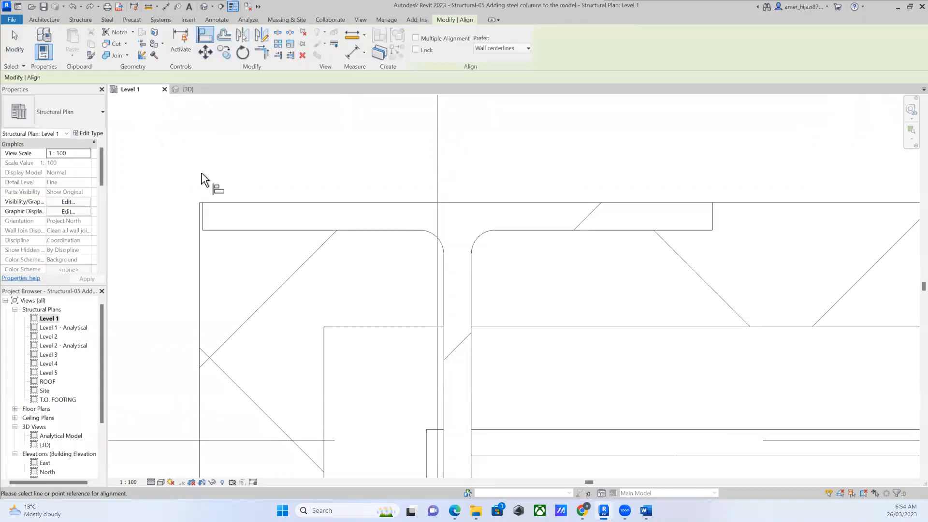
pyautogui.click(198, 222)
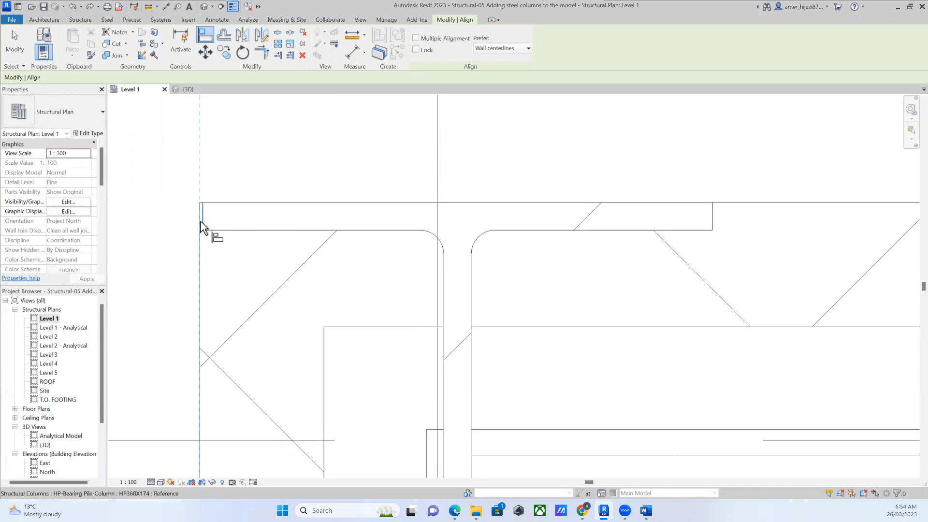
pyautogui.scroll(-2, 261, 191)
pyautogui.scroll(5, 271, 385)
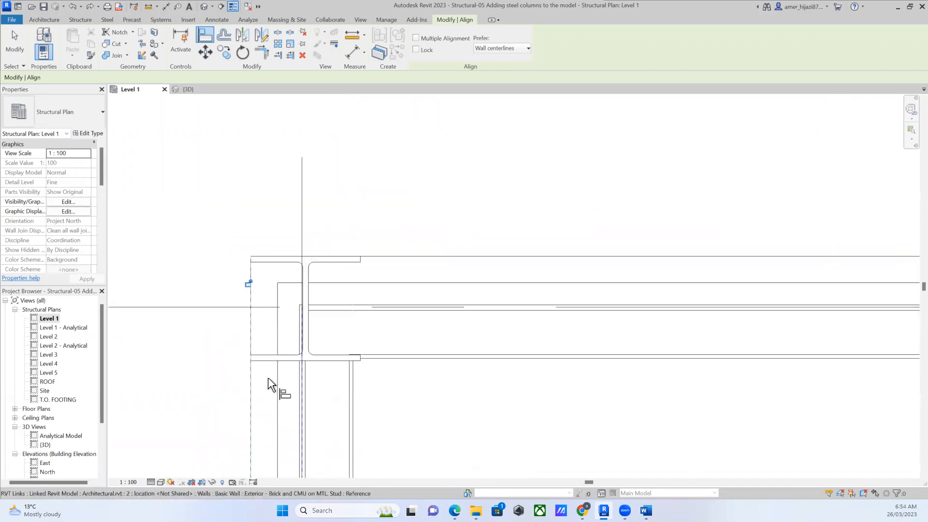
# Align the left flange end of the column at grid B-1 with the same outer wall face along grid 1.
pyautogui.scroll(-8, 304, 362)
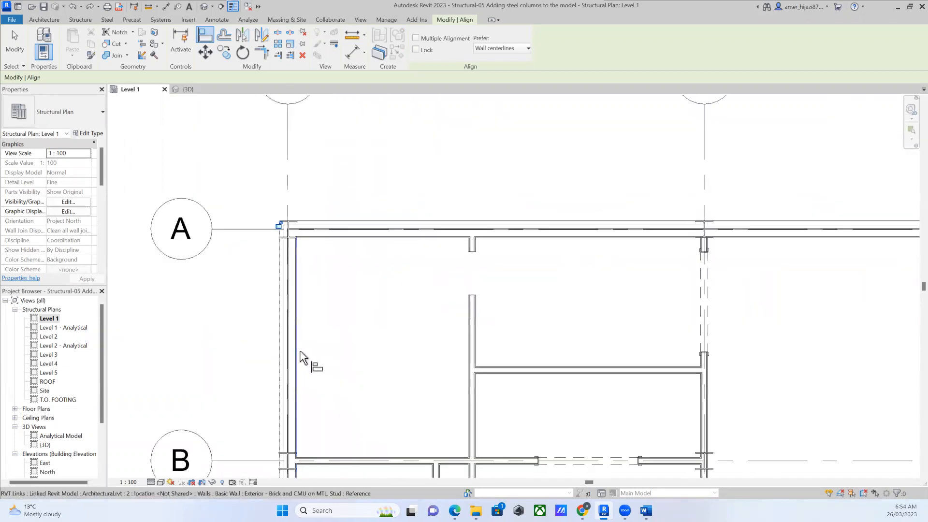
pyautogui.moveTo(331, 348); pyautogui.dragTo(342, 160, button='middle')
pyautogui.scroll(5, 340, 220)
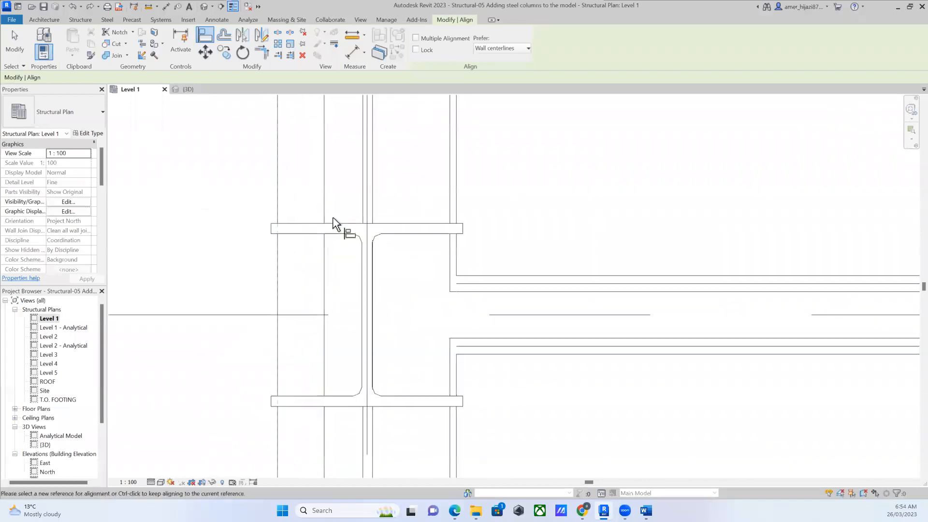
pyautogui.click(274, 235)
# Align the left flange end of the column at grid C-1 with the outer wall face along grid 1.
pyautogui.scroll(-5, 304, 284)
pyautogui.scroll(-2, 277, 322)
pyautogui.moveTo(256, 413); pyautogui.dragTo(264, 189, button='middle')
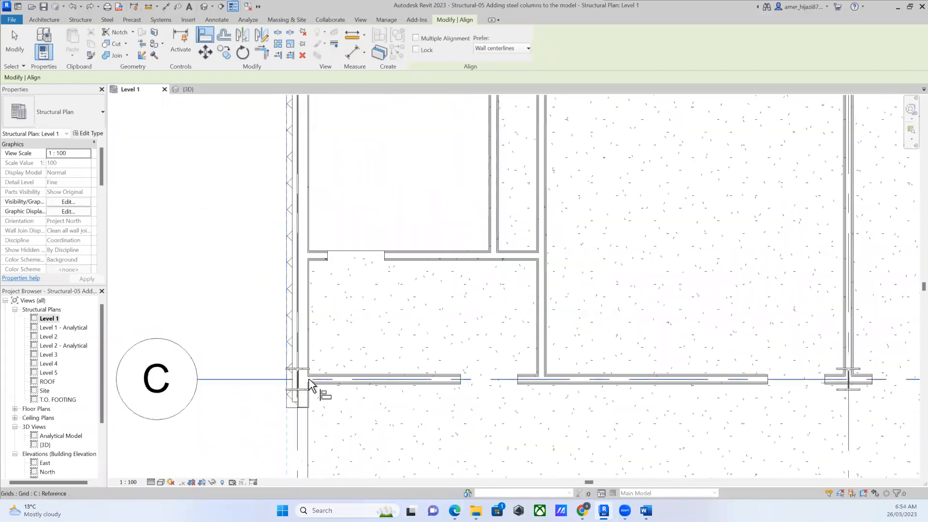
pyautogui.scroll(6, 300, 382)
pyautogui.scroll(4, 256, 358)
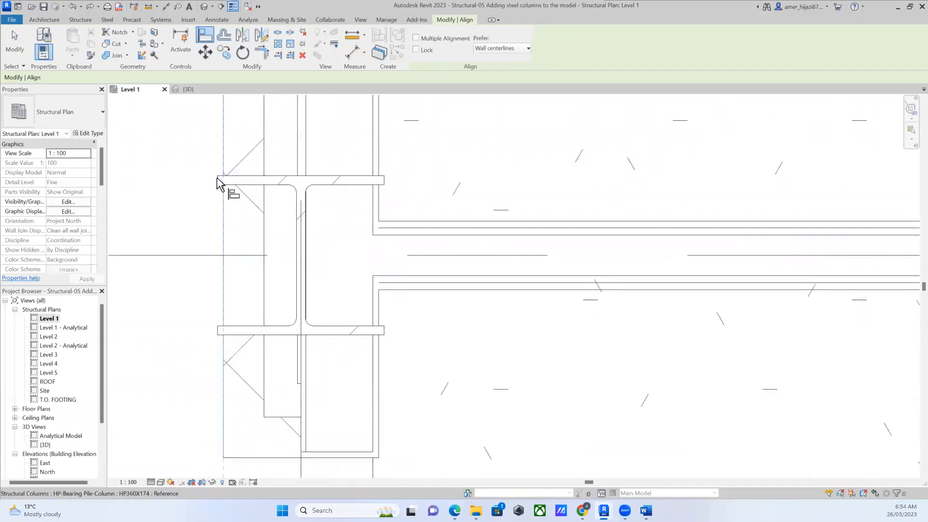
pyautogui.click(217, 178)
# Align the left flange end of the column at grid D-1 with the outer wall face along grid 1, and end the alignment.
pyautogui.scroll(-5, 247, 214)
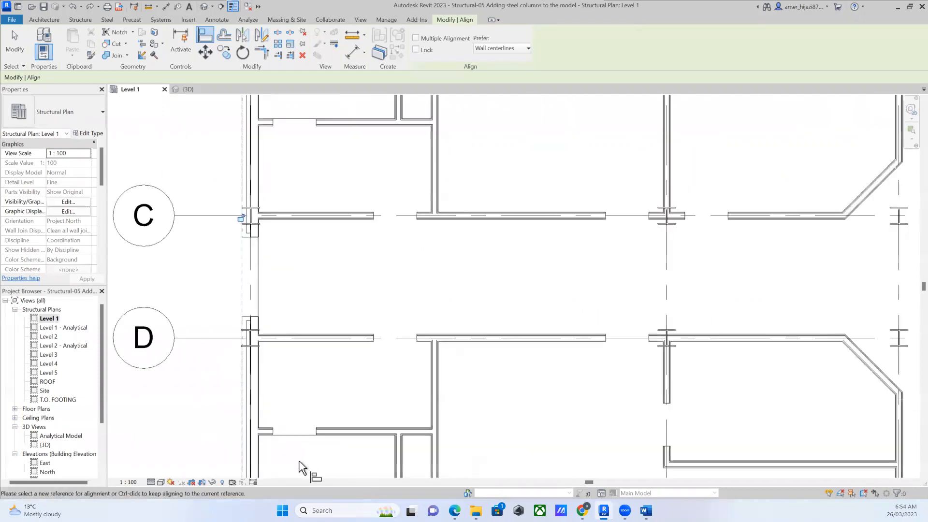
pyautogui.scroll(6, 244, 338)
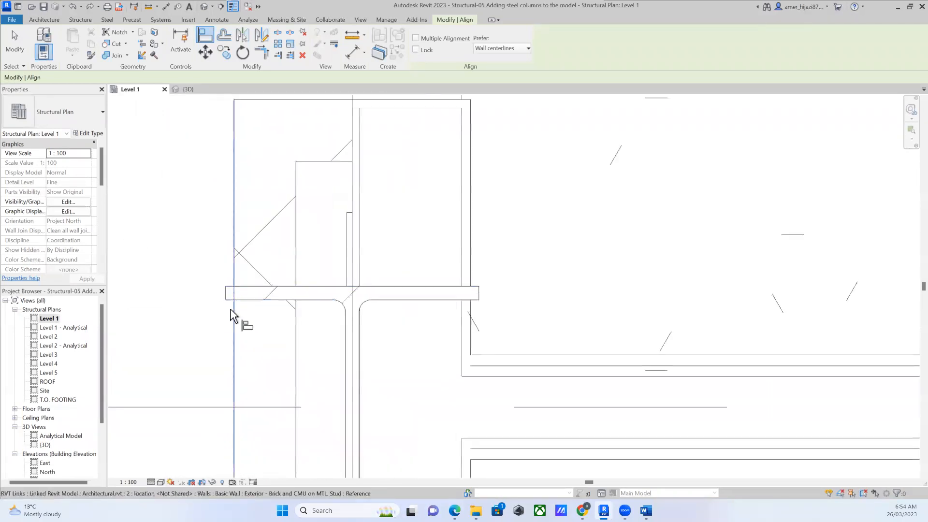
pyautogui.click(233, 313)
pyautogui.scroll(-5, 234, 314)
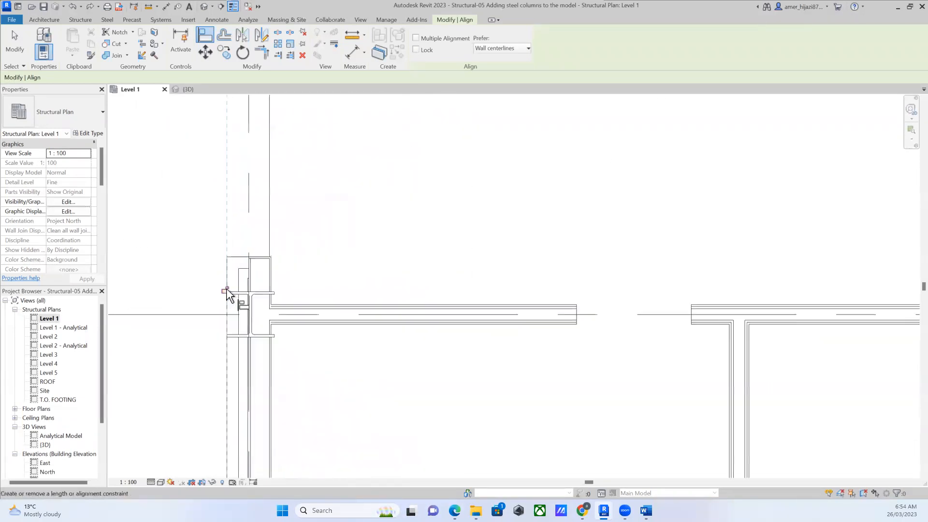
pyautogui.scroll(-2, 239, 321)
pyautogui.moveTo(240, 324); pyautogui.dragTo(252, 208, button='middle')
pyautogui.moveTo(256, 340); pyautogui.dragTo(208, 251, button='middle')
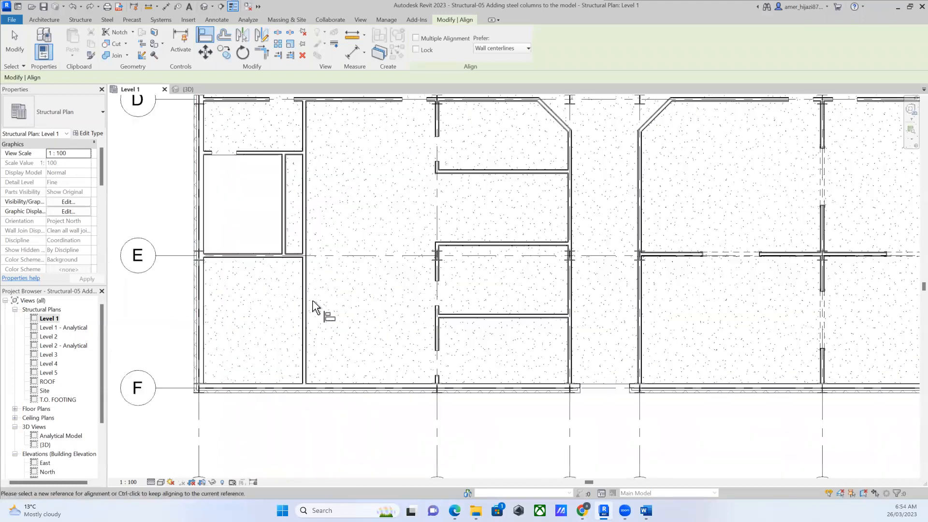
pyautogui.scroll(-5, 462, 172)
pyautogui.press('Escape')
# Examine the free-standing columns where grids C and D cross grids 3 and 4 in the corridor area.
pyautogui.scroll(6, 443, 172)
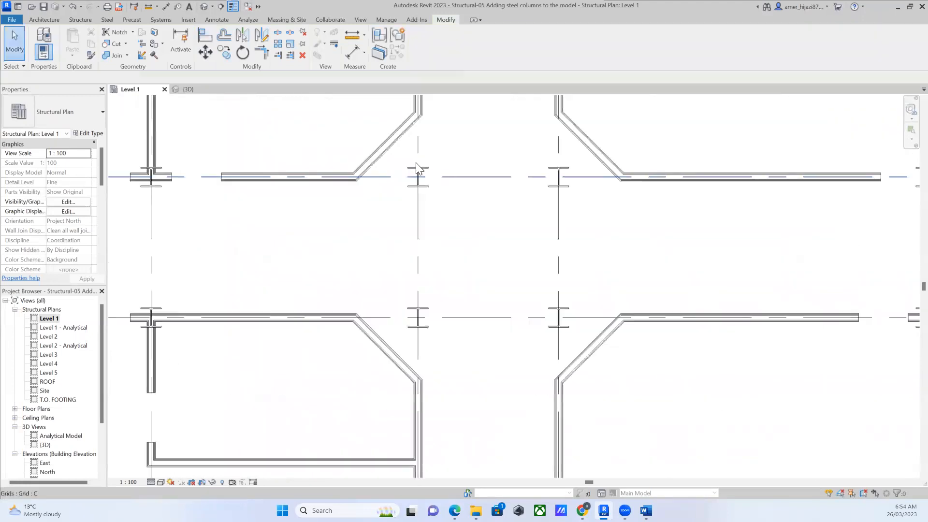
pyautogui.moveTo(405, 159); pyautogui.dragTo(437, 207)
pyautogui.press('Escape')
pyautogui.moveTo(594, 233); pyautogui.dragTo(593, 233)
pyautogui.press('Escape')
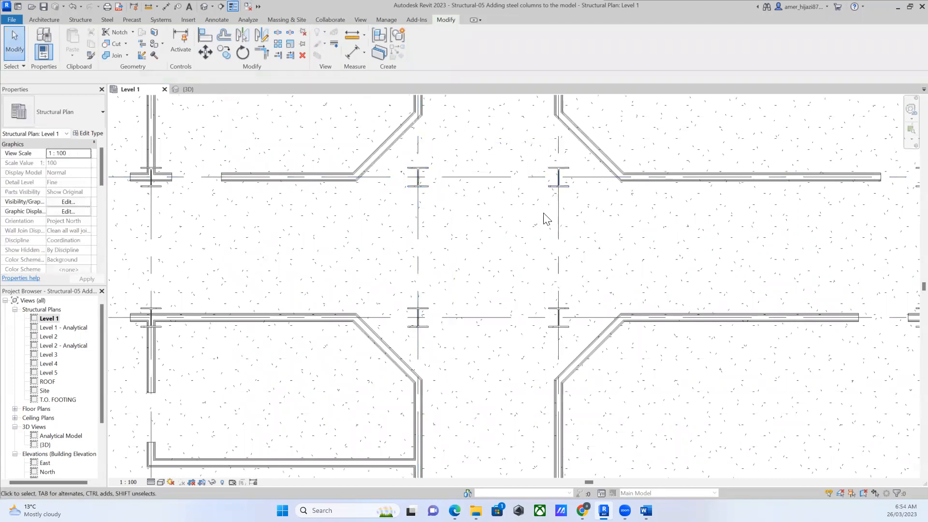
pyautogui.moveTo(403, 293); pyautogui.dragTo(462, 363)
pyautogui.press('Escape')
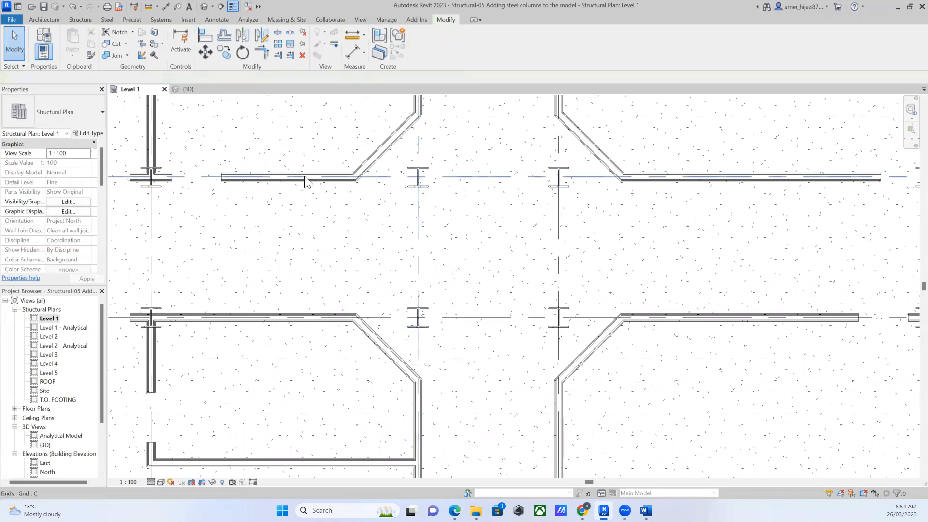
# Delete the two columns standing just right of grid 7 on grids C and D inside the curved room.
pyautogui.scroll(-5, 531, 206)
pyautogui.moveTo(578, 209); pyautogui.dragTo(425, 240, button='middle')
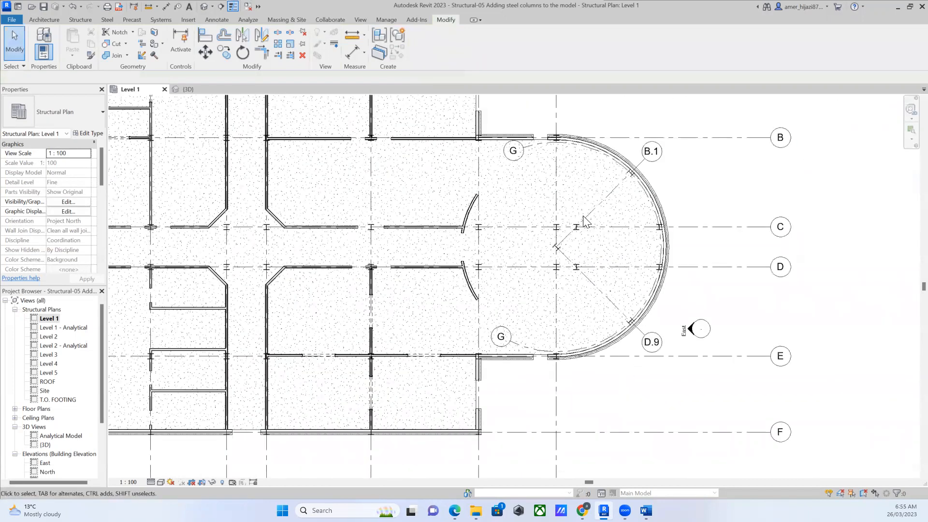
pyautogui.scroll(3, 583, 223)
pyautogui.moveTo(564, 224); pyautogui.dragTo(403, 182, button='middle')
pyautogui.moveTo(398, 175); pyautogui.dragTo(460, 361)
pyautogui.press('Delete')
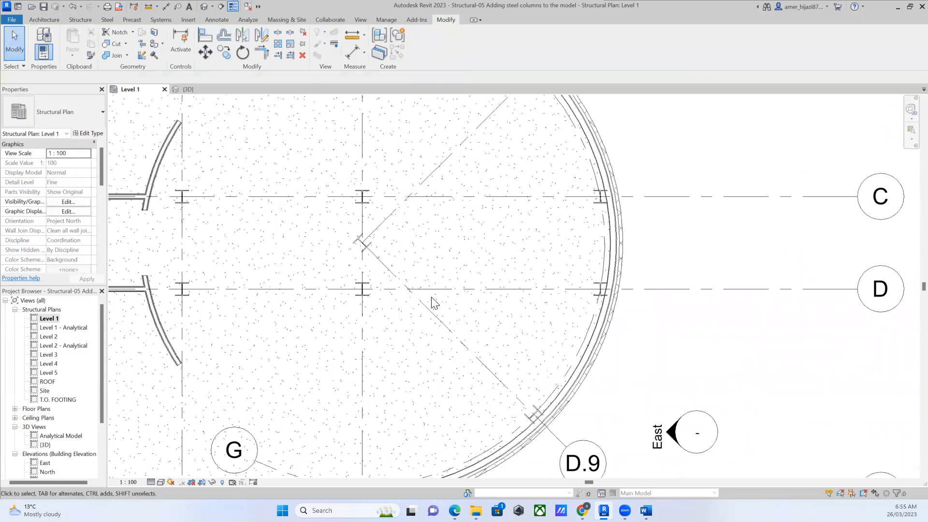
# Select the corner column at grid A-1 and check its Column Location Mark against the grid lines.
pyautogui.scroll(-3, 432, 296)
pyautogui.moveTo(347, 229); pyautogui.dragTo(479, 451, button='middle')
pyautogui.moveTo(404, 254); pyautogui.dragTo(544, 250, button='middle')
pyautogui.moveTo(184, 314); pyautogui.dragTo(343, 294, button='middle')
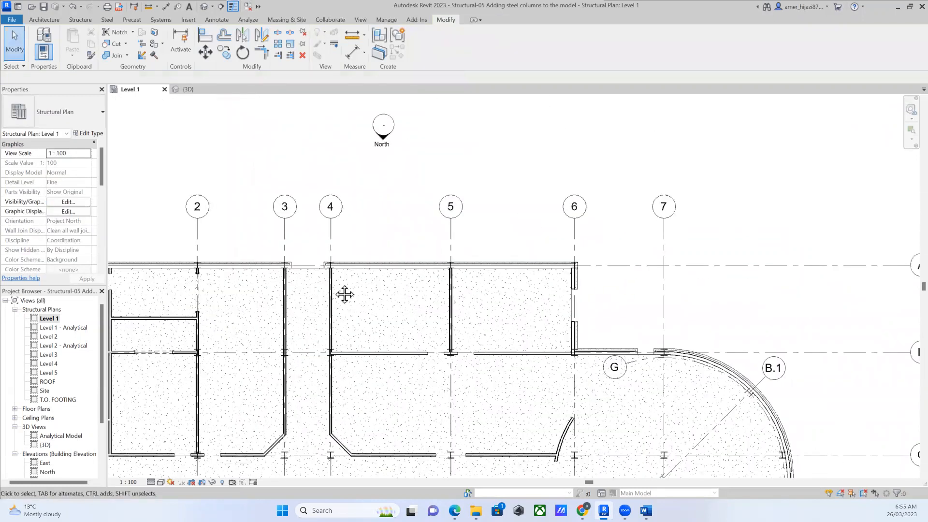
pyautogui.moveTo(196, 244); pyautogui.dragTo(454, 213, button='middle')
pyautogui.scroll(6, 304, 239)
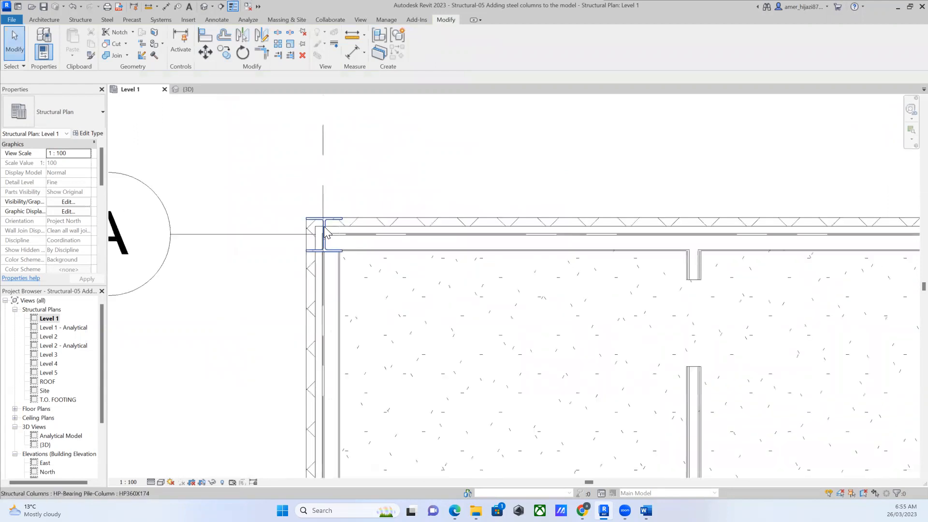
pyautogui.click(325, 232)
pyautogui.moveTo(103, 160)
pyautogui.mouseDown()
pyautogui.moveTo(97, 242)
pyautogui.moveTo(103, 161)
pyautogui.mouseUp()
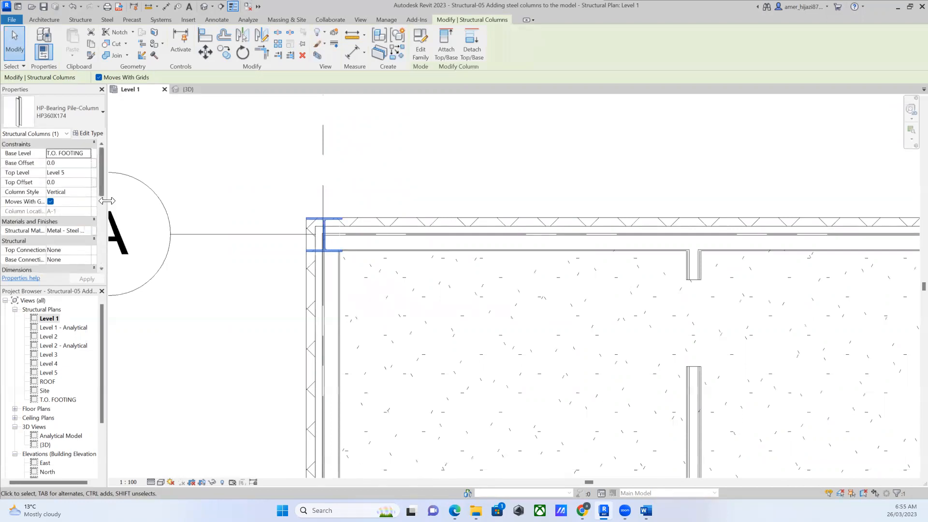
pyautogui.scroll(-2, 363, 288)
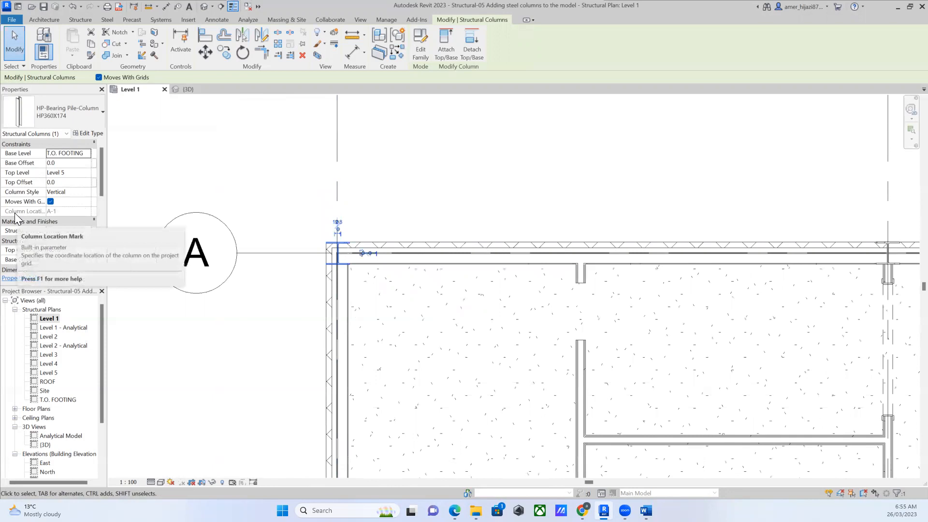
pyautogui.scroll(-3, 269, 315)
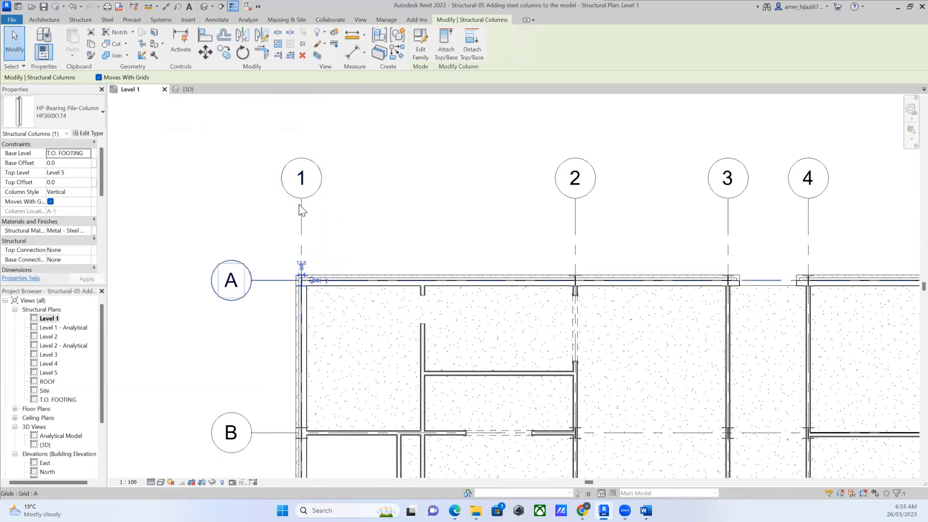
# Select the column at grid A-2, check its Column Location Mark, and inspect how it sits in the wall along grid A.
pyautogui.moveTo(344, 193); pyautogui.dragTo(229, 164, button='middle')
pyautogui.scroll(3, 429, 249)
pyautogui.click(423, 243)
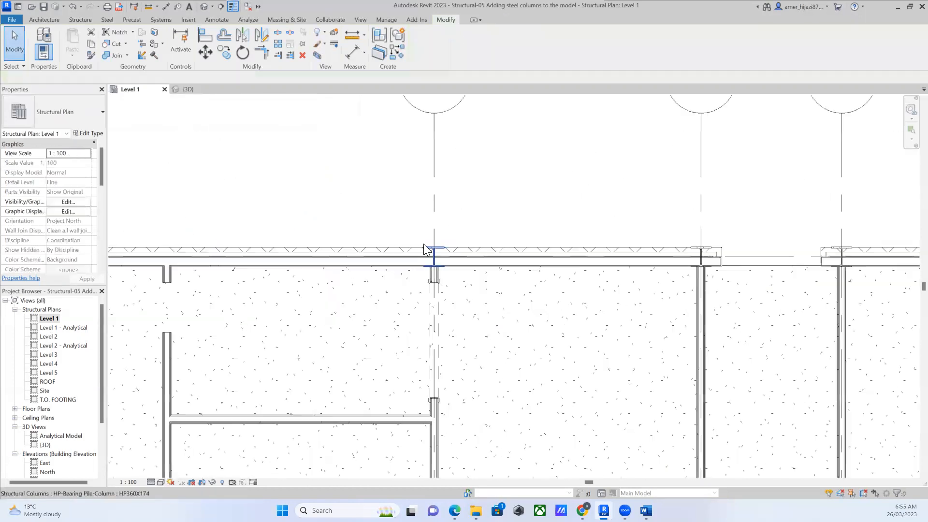
pyautogui.click(426, 251)
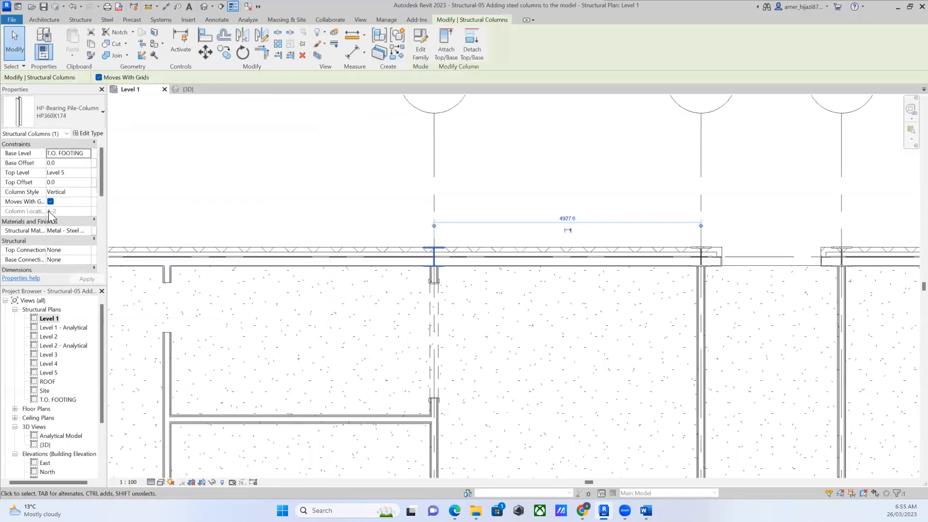
pyautogui.scroll(-3, 615, 265)
pyautogui.scroll(6, 515, 203)
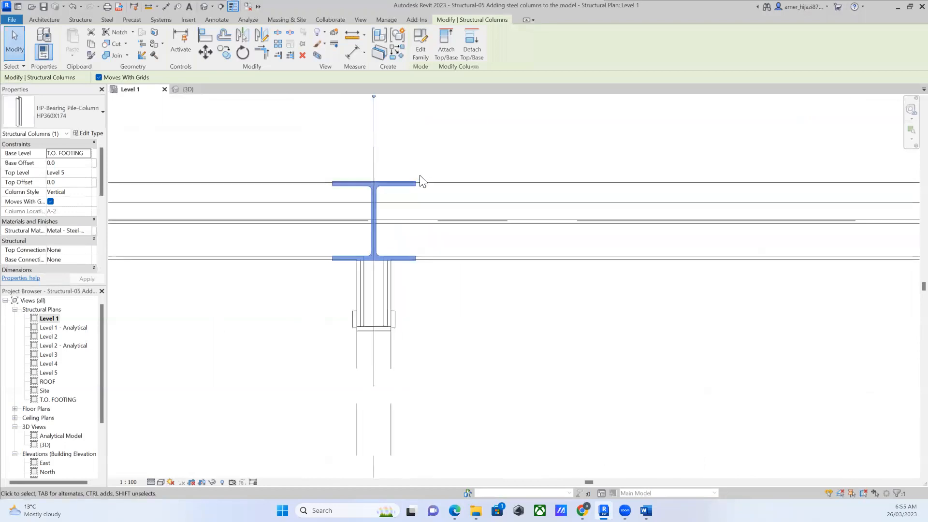
pyautogui.scroll(3, 420, 180)
pyautogui.press('Escape')
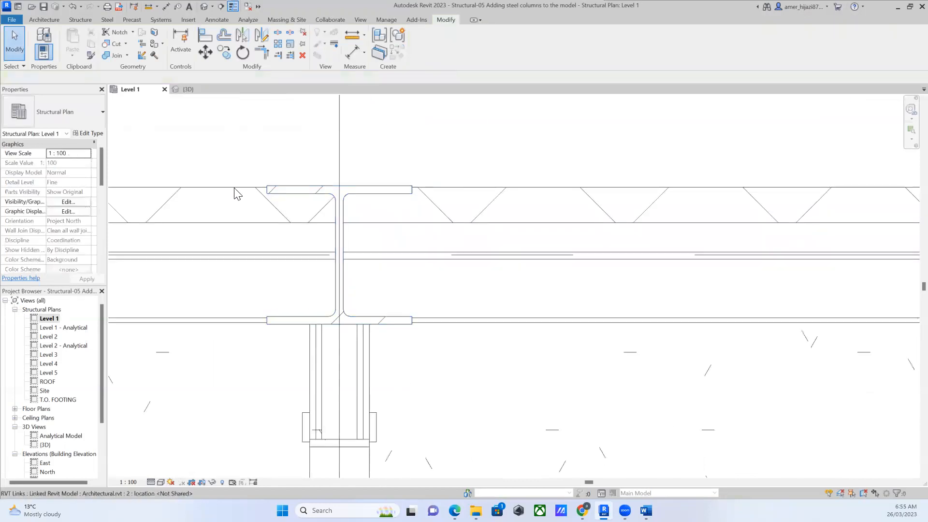
# Align the outer flange of the column at grid A-2 with the exterior face of the wall along grid A.
pyautogui.click(233, 187)
pyautogui.press('Escape')
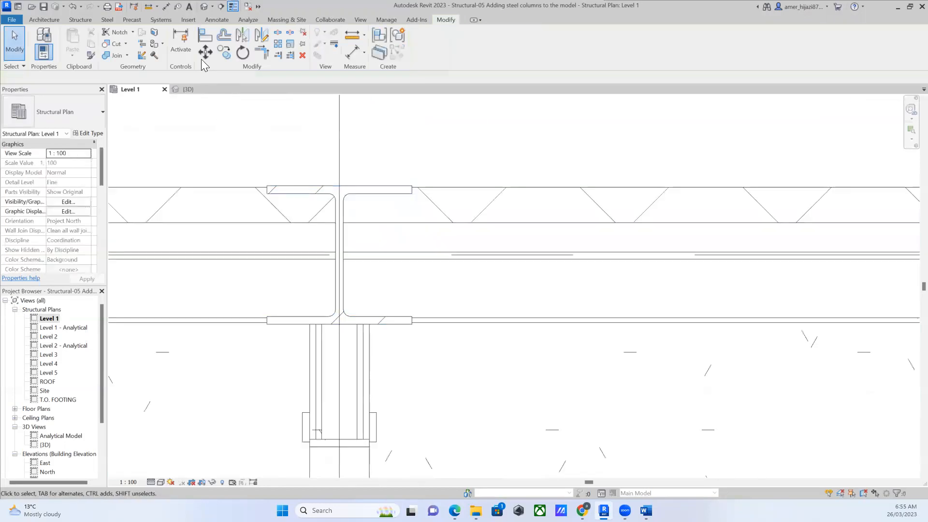
pyautogui.click(205, 36)
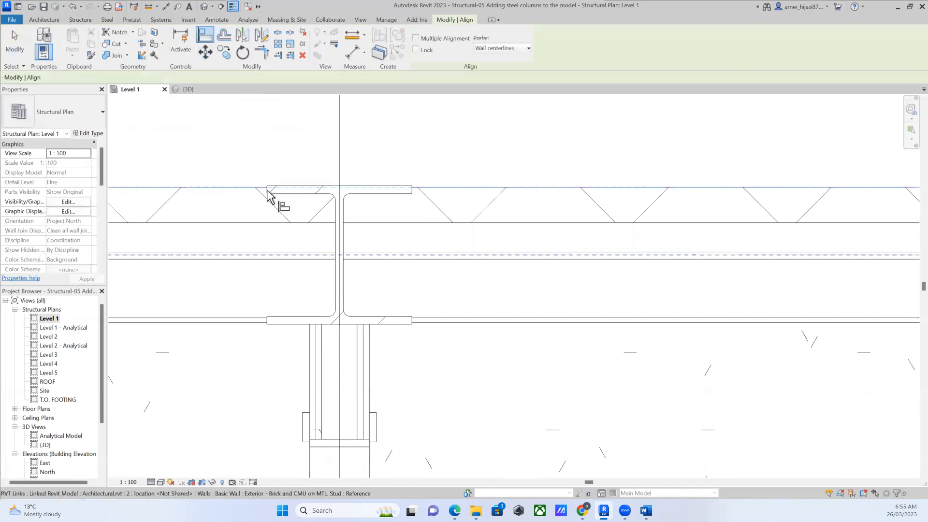
pyautogui.click(272, 189)
pyautogui.scroll(-4, 609, 249)
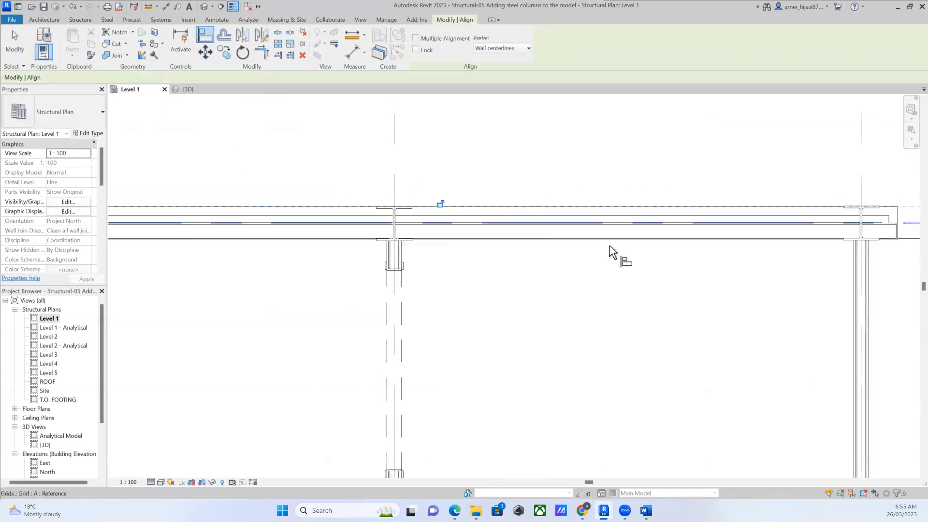
# Align the column at grid A-3 with the outer face of the exterior wall and end the Align command.
pyautogui.moveTo(503, 277); pyautogui.dragTo(404, 282, button='middle')
pyautogui.scroll(4, 364, 263)
pyautogui.click(310, 250)
pyautogui.click(326, 251)
pyautogui.scroll(-5, 386, 304)
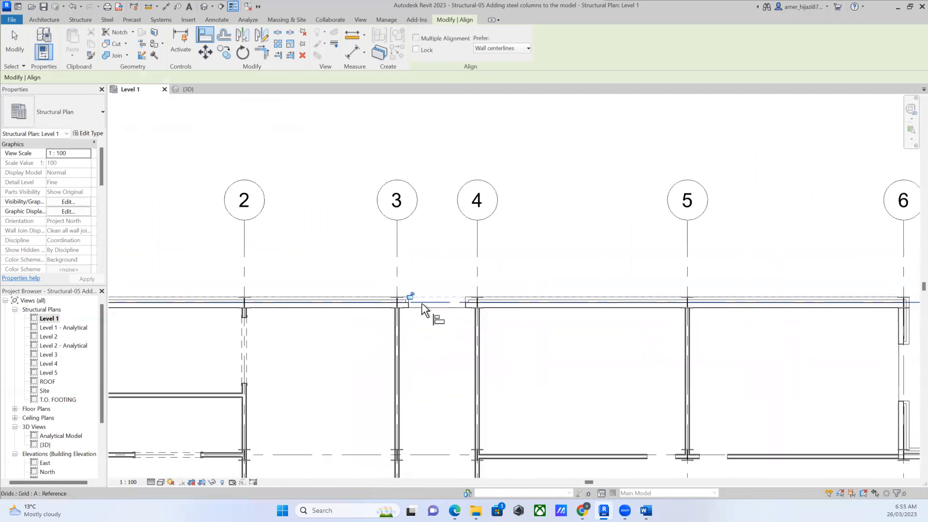
pyautogui.scroll(-5, 425, 304)
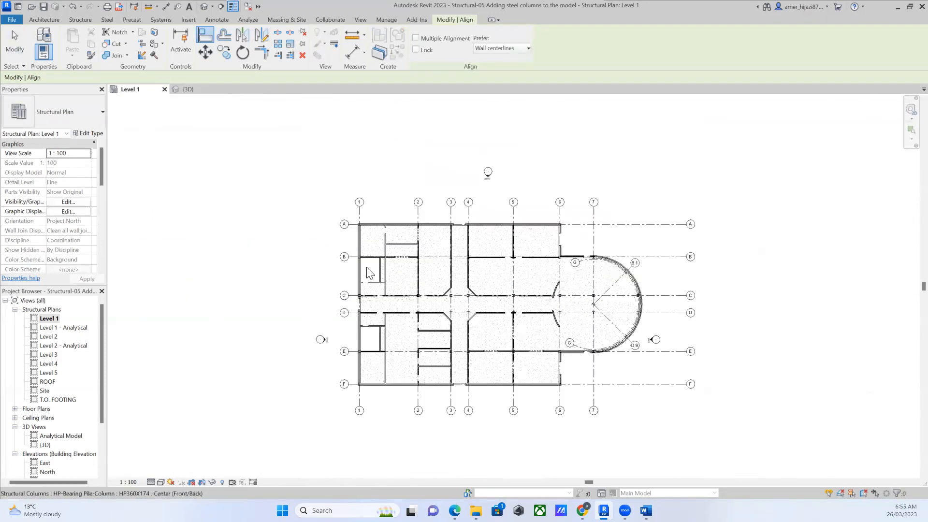
pyautogui.press('Escape')
pyautogui.press('Escape')
pyautogui.scroll(5, 397, 254)
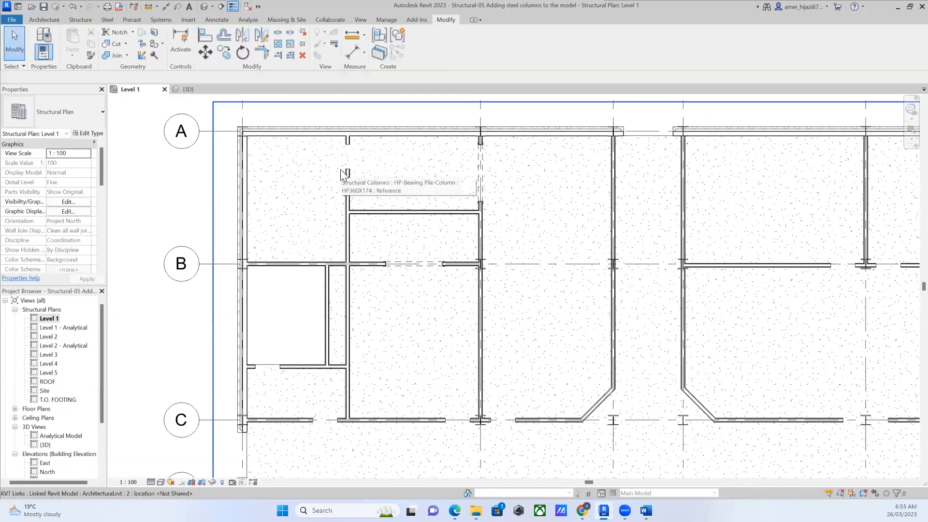
pyautogui.scroll(-5, 342, 174)
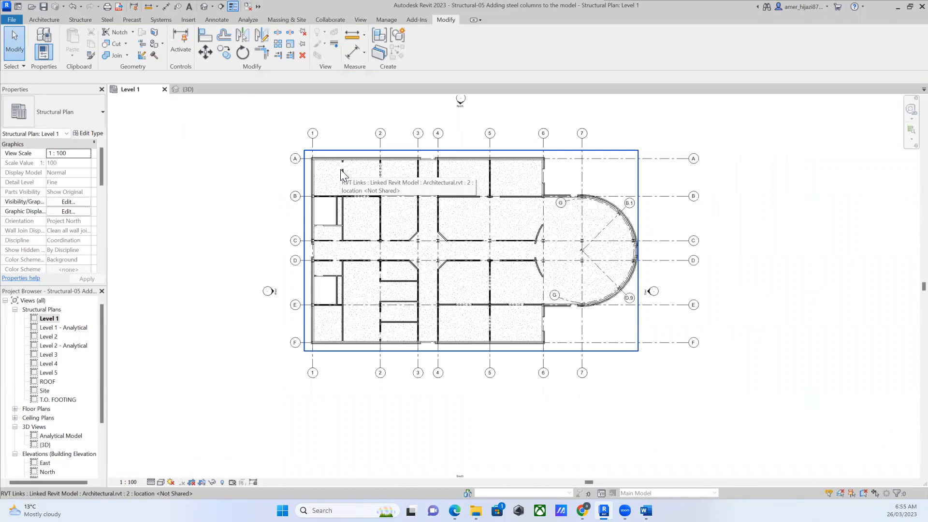
pyautogui.scroll(3, 378, 207)
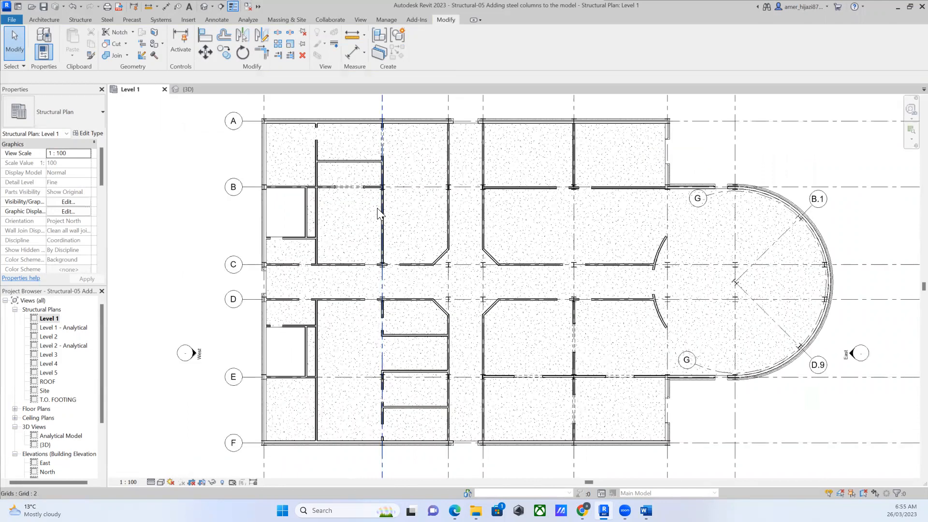
pyautogui.scroll(-3, 378, 213)
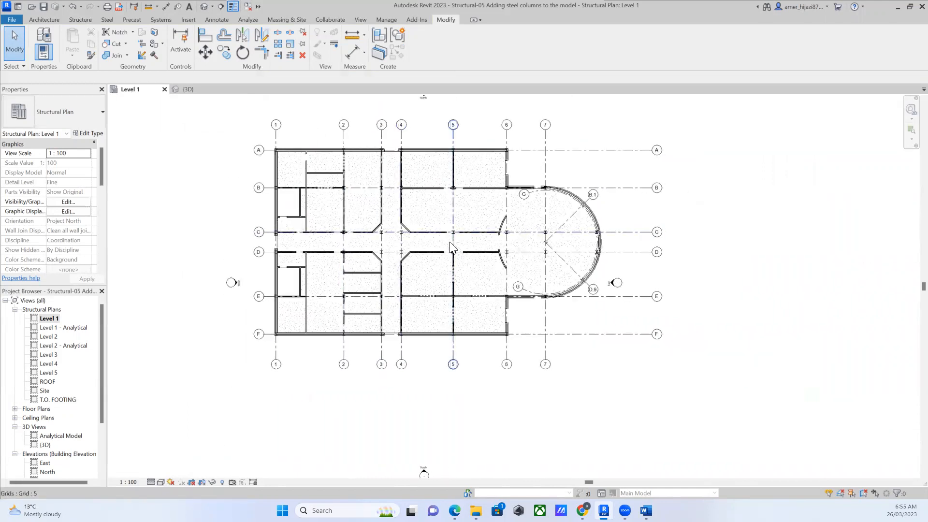
pyautogui.scroll(2, 450, 247)
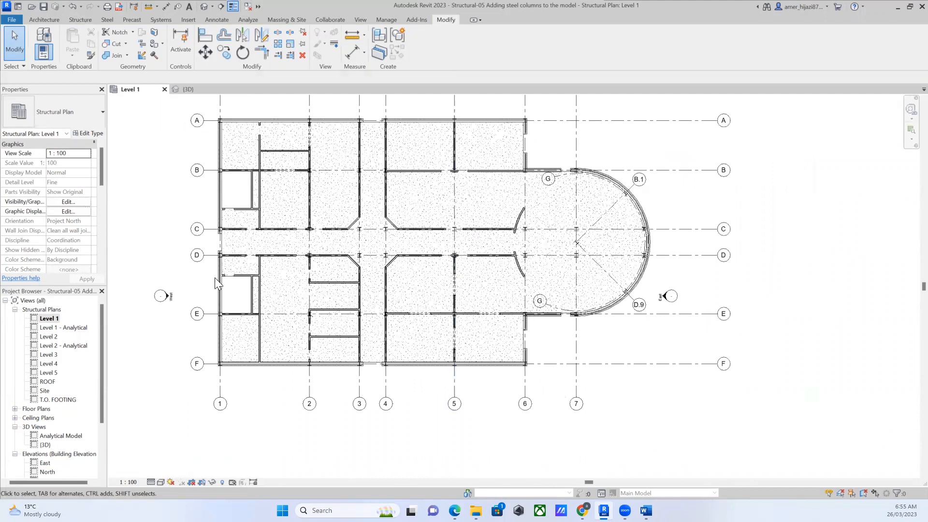
pyautogui.click(160, 482)
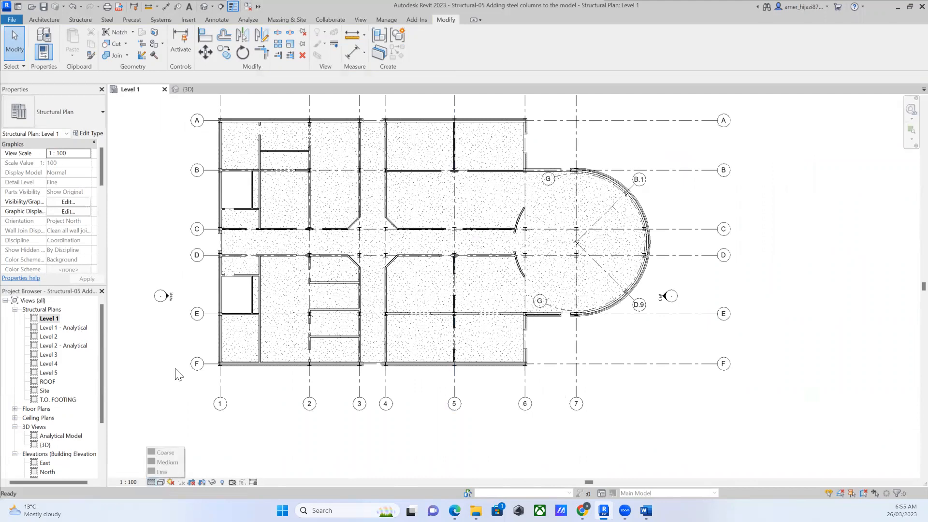
# Open the default 3D view and set its visual style to Hidden Line.
pyautogui.click(204, 7)
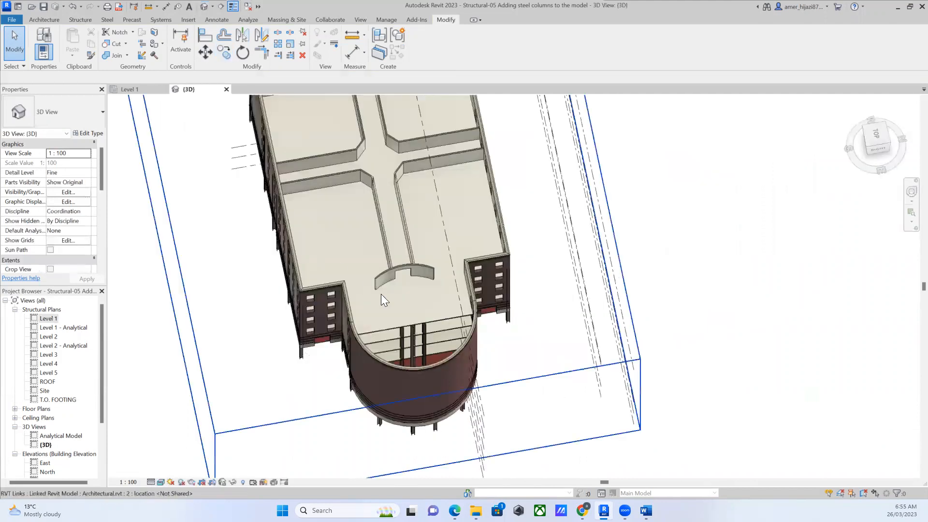
pyautogui.scroll(-3, 287, 336)
pyautogui.keyDown('shift'); pyautogui.moveTo(287, 336); pyautogui.dragTo(401, 314, button='middle'); pyautogui.keyUp('shift')
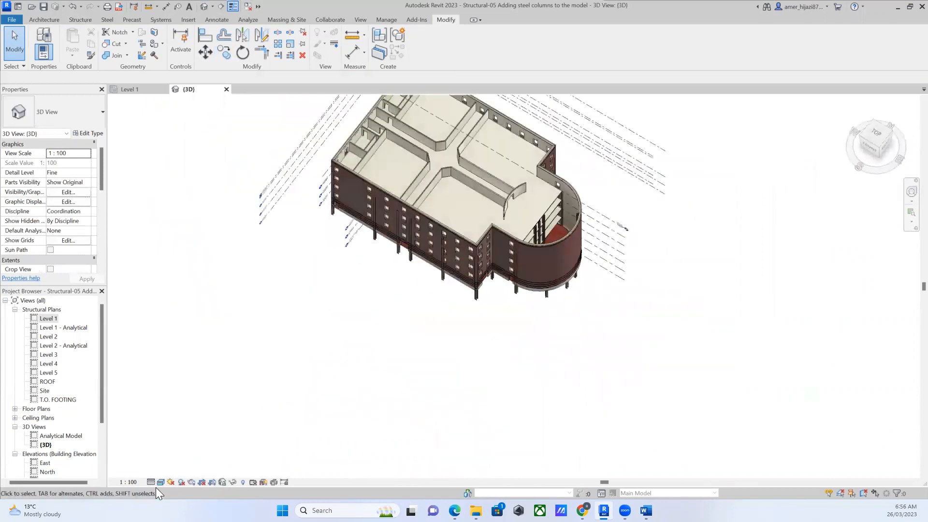
pyautogui.click(160, 481)
pyautogui.click(175, 453)
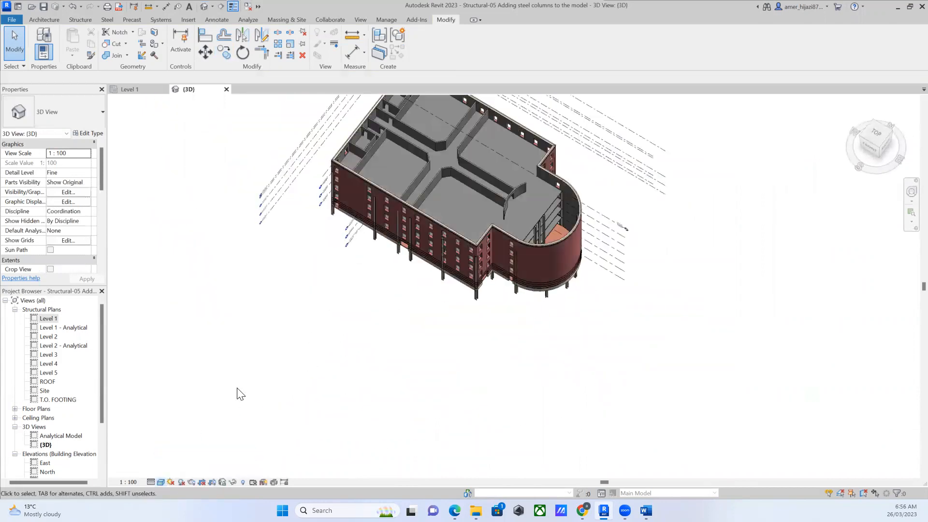
pyautogui.click(160, 482)
pyautogui.click(180, 443)
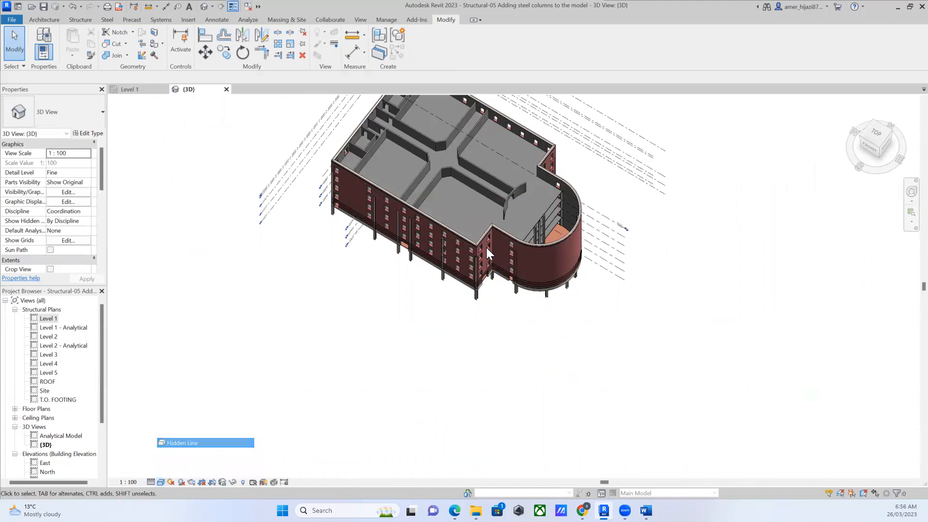
# Set the 3D view's discipline to Structural and apply the change.
pyautogui.keyDown('shift'); pyautogui.moveTo(508, 231); pyautogui.dragTo(376, 319, button='middle'); pyautogui.keyUp('shift')
pyautogui.click(82, 213)
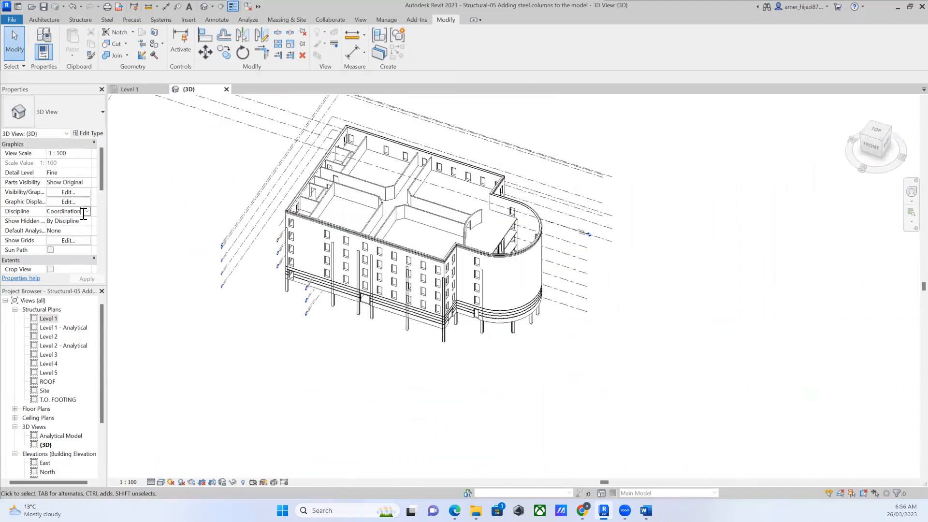
pyautogui.click(86, 212)
pyautogui.click(69, 223)
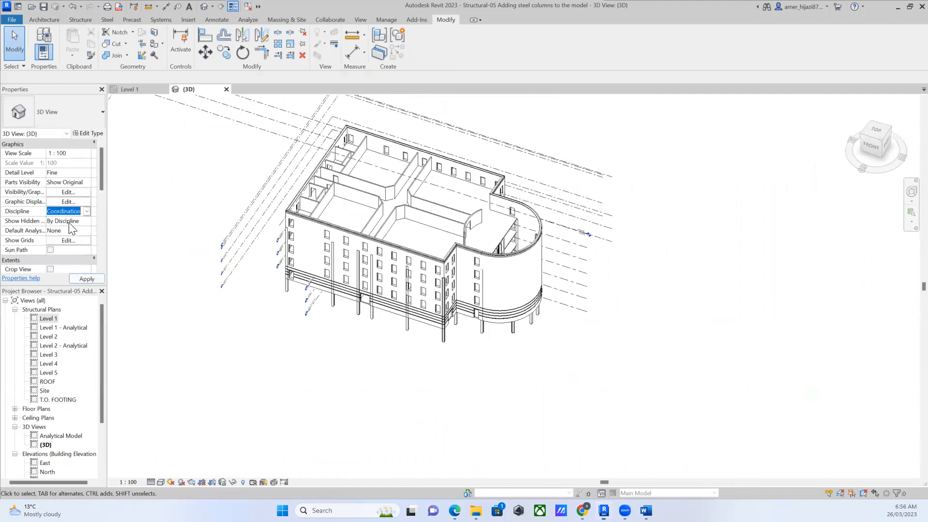
pyautogui.click(87, 280)
# Examine the steel columns around the building from several angles, including those at the curved end.
pyautogui.keyDown('shift'); pyautogui.moveTo(448, 263); pyautogui.dragTo(498, 323, button='middle'); pyautogui.keyUp('shift')
pyautogui.scroll(4, 498, 238)
pyautogui.scroll(-4, 457, 309)
pyautogui.keyDown('shift'); pyautogui.moveTo(451, 297); pyautogui.dragTo(517, 285, button='middle'); pyautogui.keyUp('shift')
pyautogui.keyDown('shift'); pyautogui.moveTo(361, 261); pyautogui.dragTo(211, 240, button='middle'); pyautogui.keyUp('shift')
pyautogui.scroll(5, 212, 240)
pyautogui.keyDown('shift'); pyautogui.moveTo(278, 260); pyautogui.dragTo(333, 333, button='middle'); pyautogui.keyUp('shift')
pyautogui.scroll(-5, 300, 218)
pyautogui.keyDown('shift'); pyautogui.moveTo(609, 204); pyautogui.dragTo(517, 310, button='middle'); pyautogui.keyUp('shift')
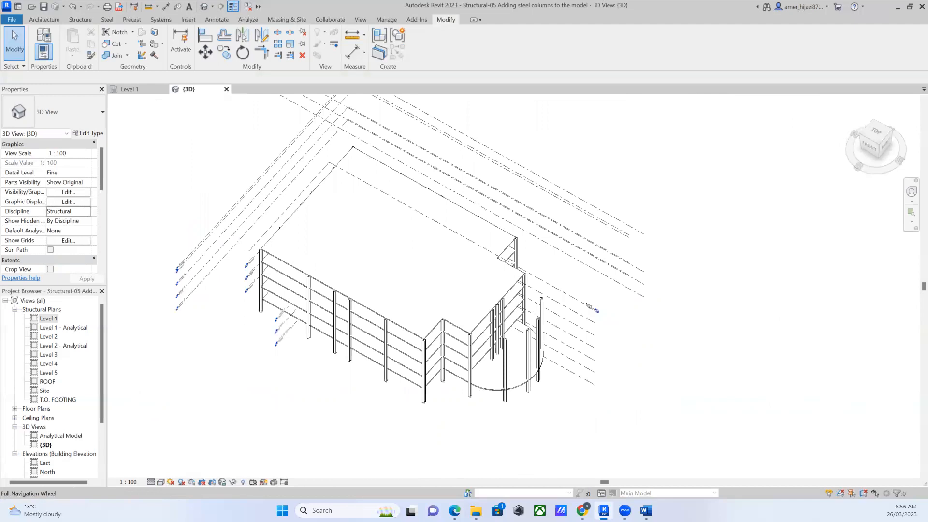